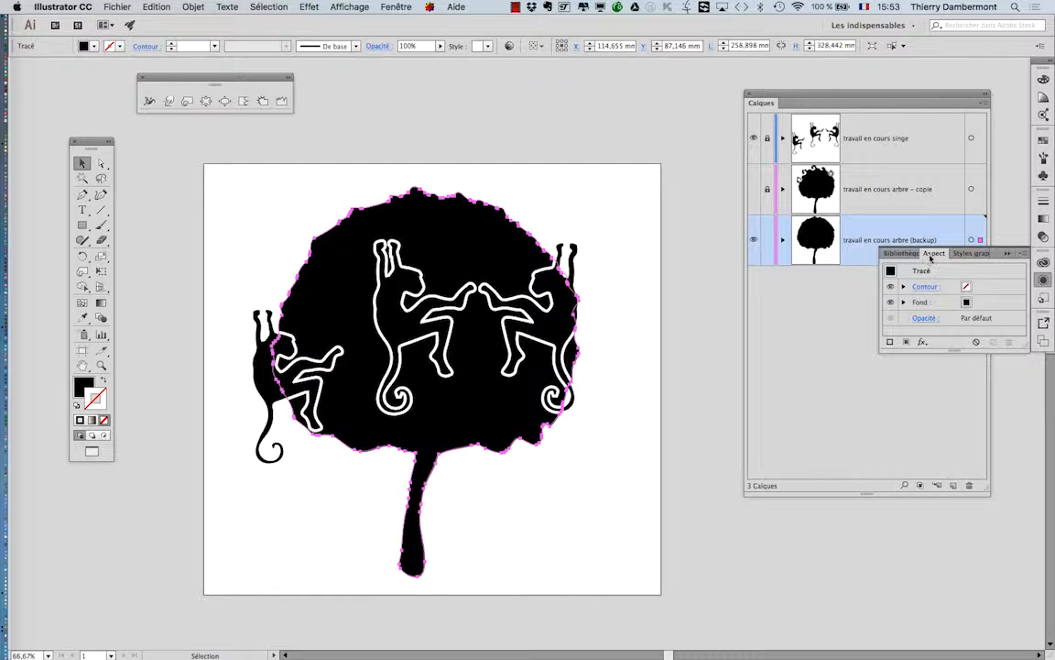
# - Detach the Aspect panel from its group and float it on its own between the artboard and the Calques panel
pyautogui.click(1009, 253)
pyautogui.moveTo(707, 260); pyautogui.dragTo(719, 327)
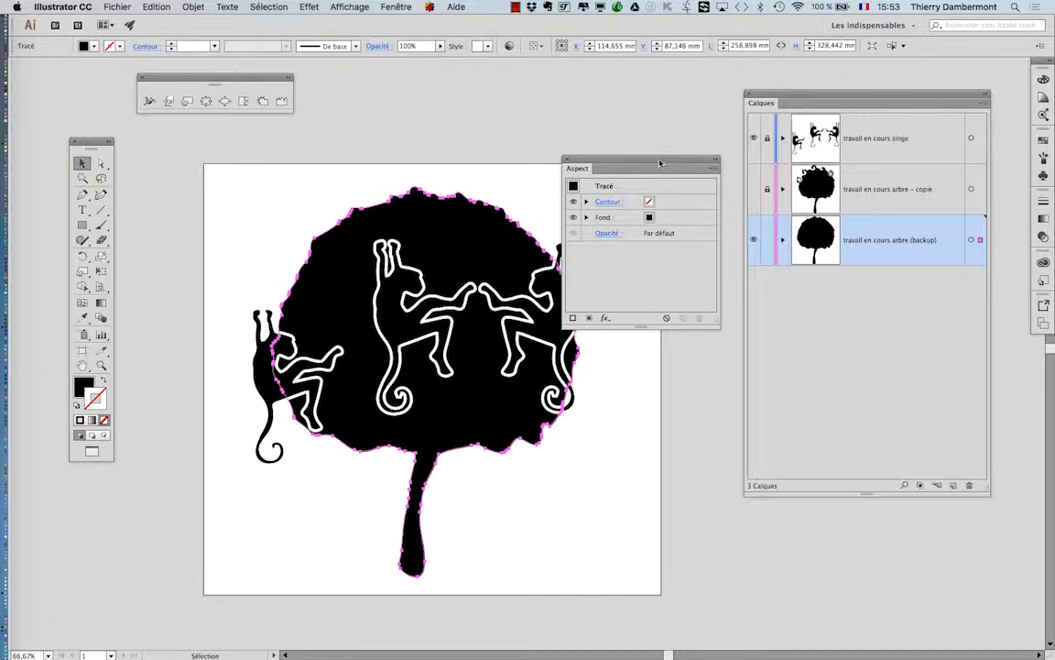
pyautogui.moveTo(661, 161); pyautogui.dragTo(715, 75)
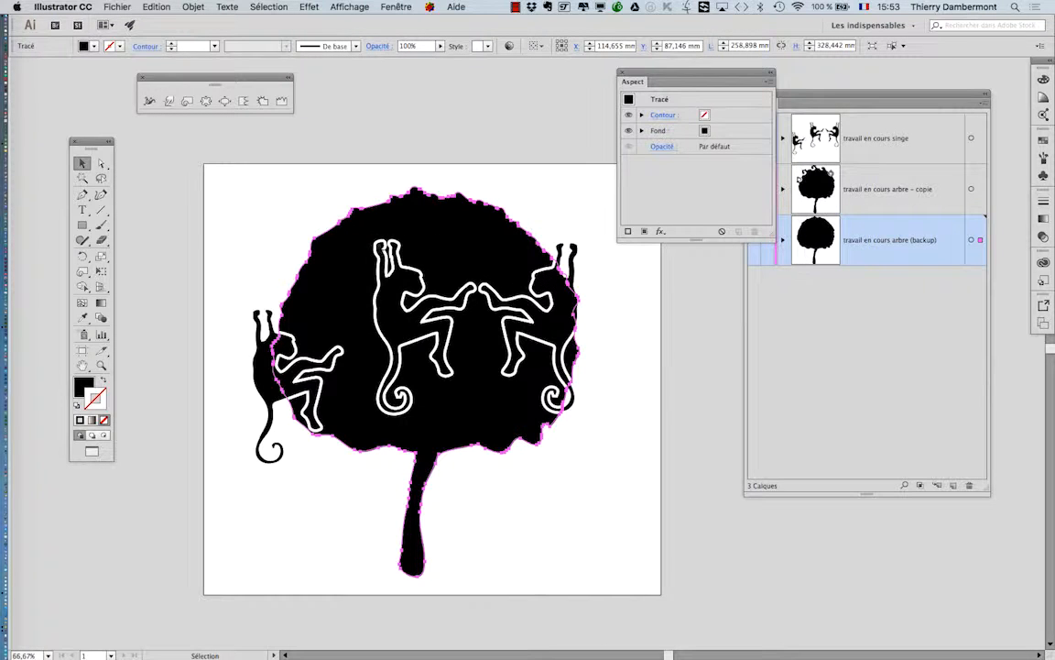
pyautogui.press('alt+super+equal')
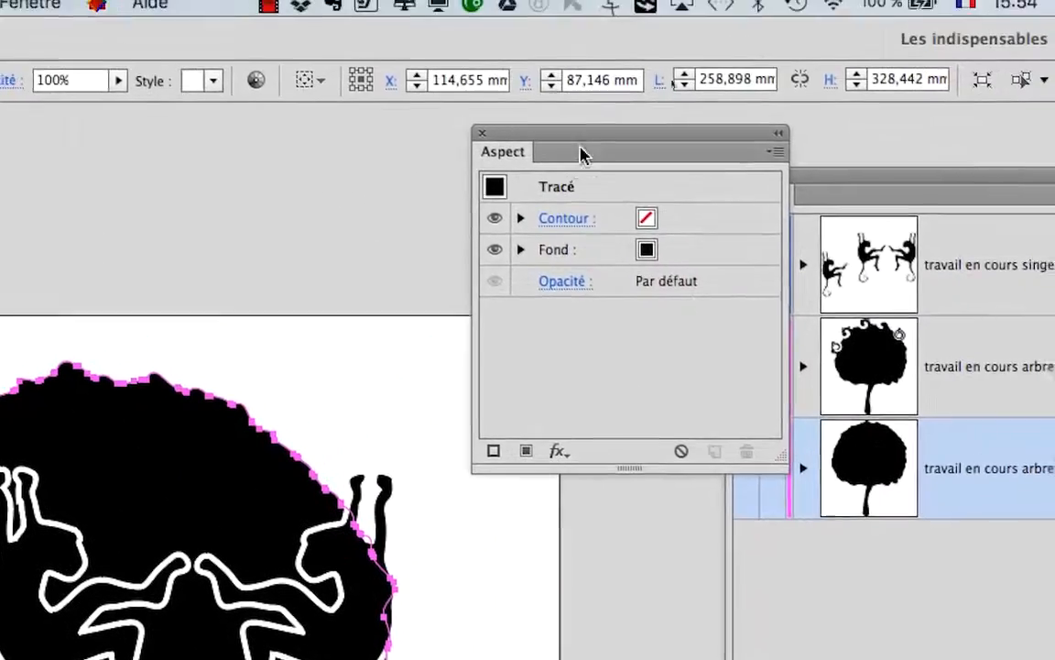
pyautogui.moveTo(590, 130); pyautogui.dragTo(485, 244)
pyautogui.moveTo(546, 187); pyautogui.dragTo(552, 169)
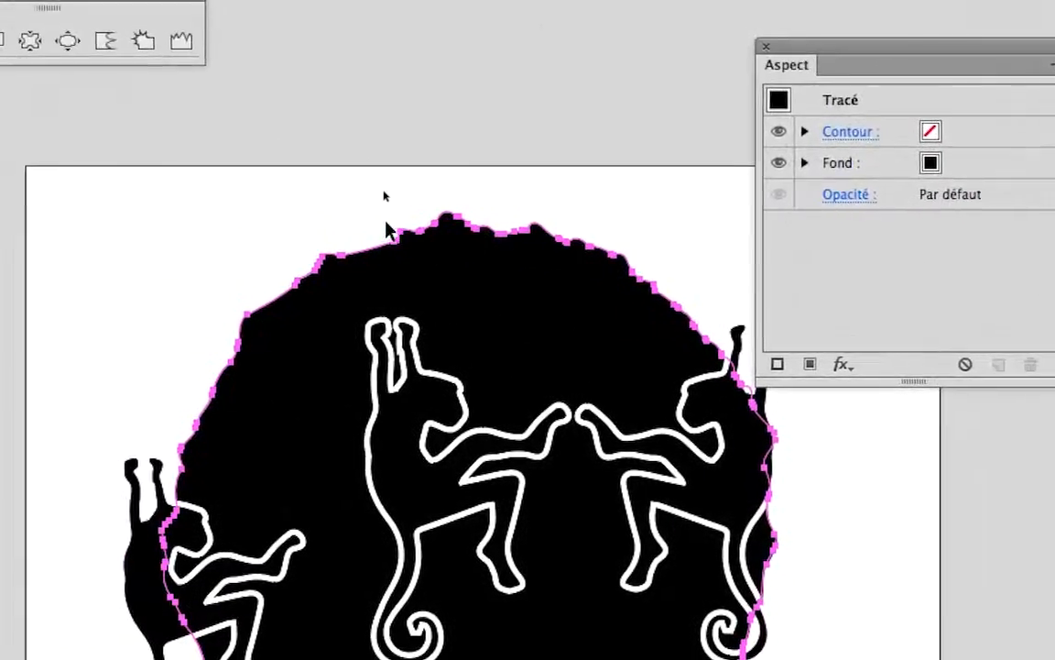
# - Deselect the tree and select it again to compare the appearance attributes listed in the Aspect panel
pyautogui.click(386, 222)
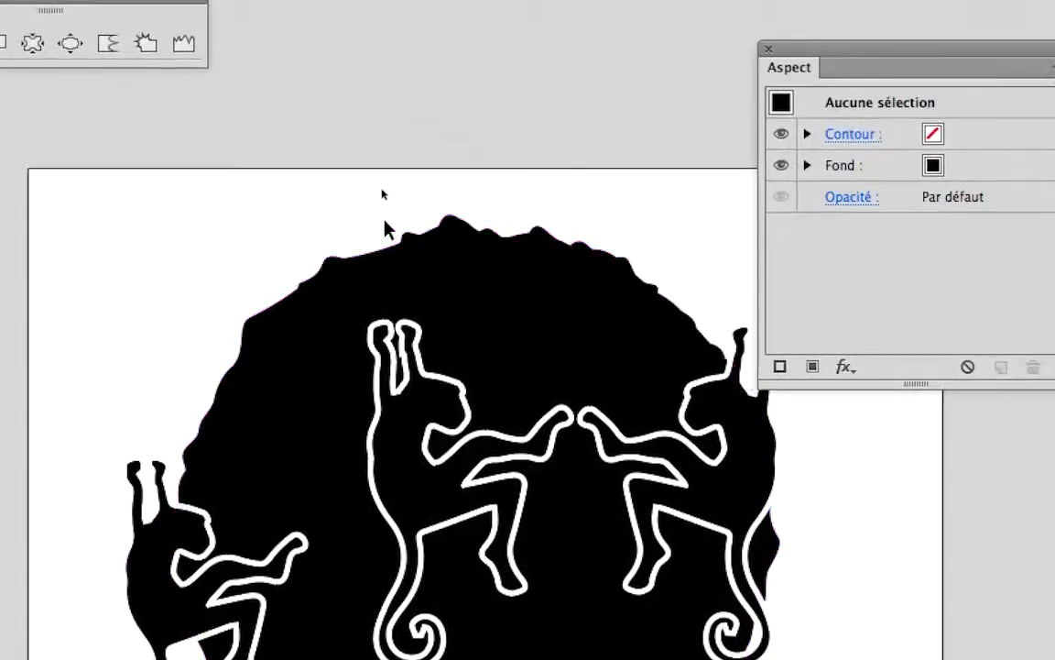
pyautogui.click(400, 263)
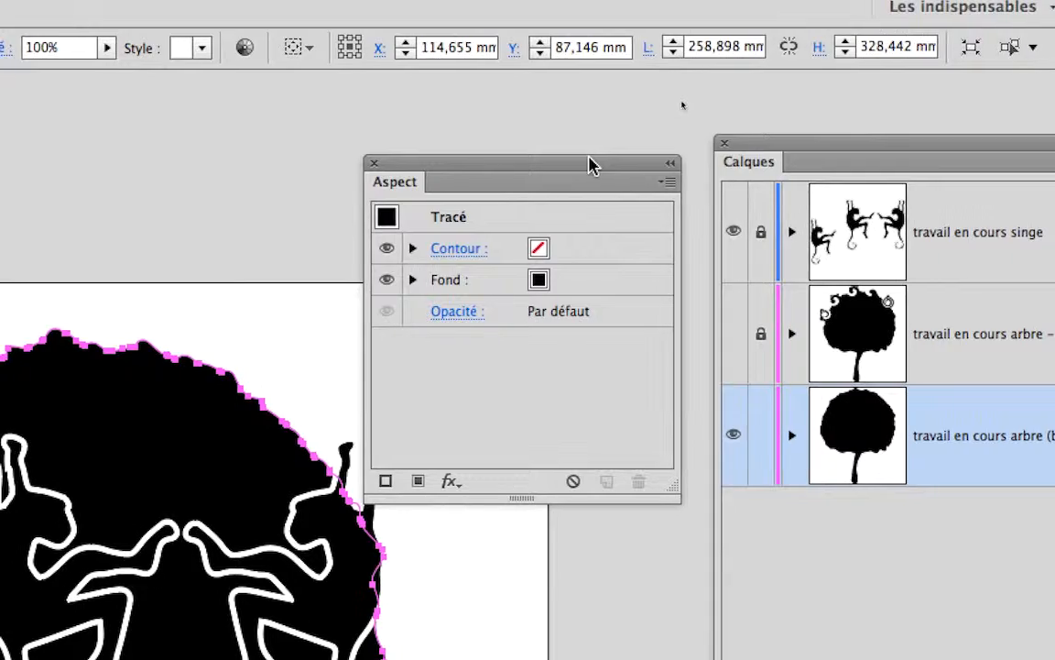
pyautogui.moveTo(939, 20); pyautogui.dragTo(894, 0)
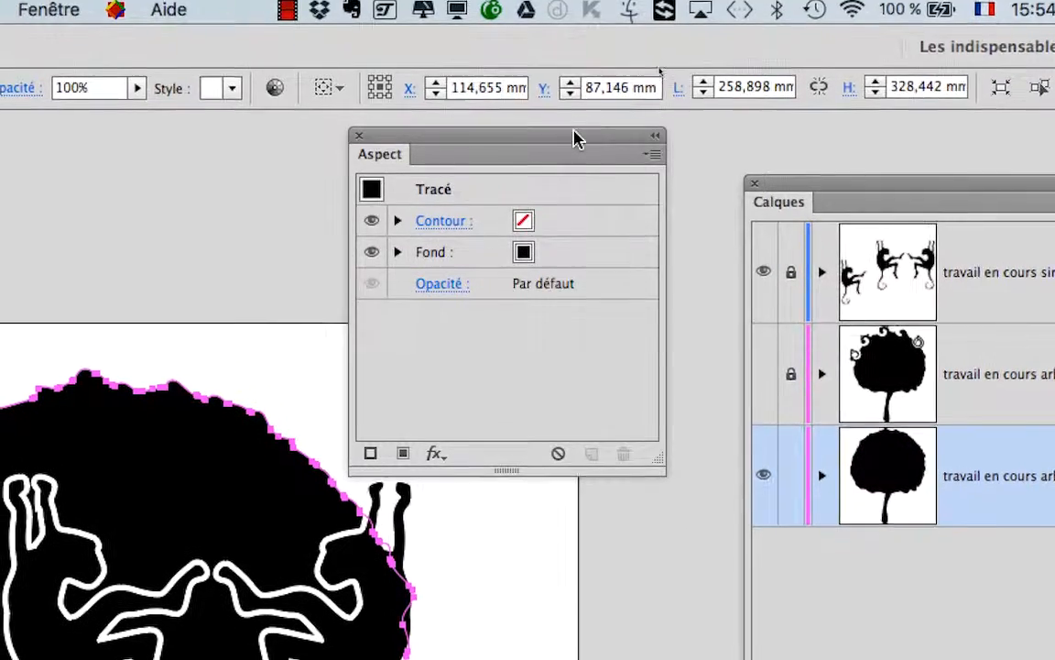
pyautogui.moveTo(575, 131); pyautogui.dragTo(557, 202)
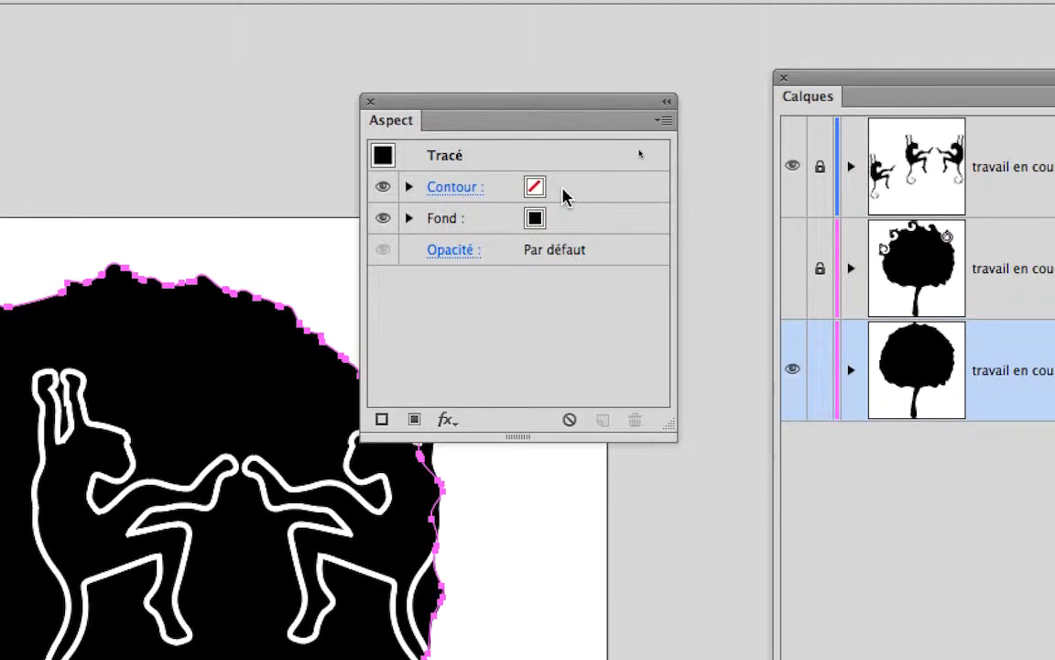
# - Apply the black swatch (Noir) to the stroke of the selected tree path through its Contour attribute
pyautogui.click(563, 194)
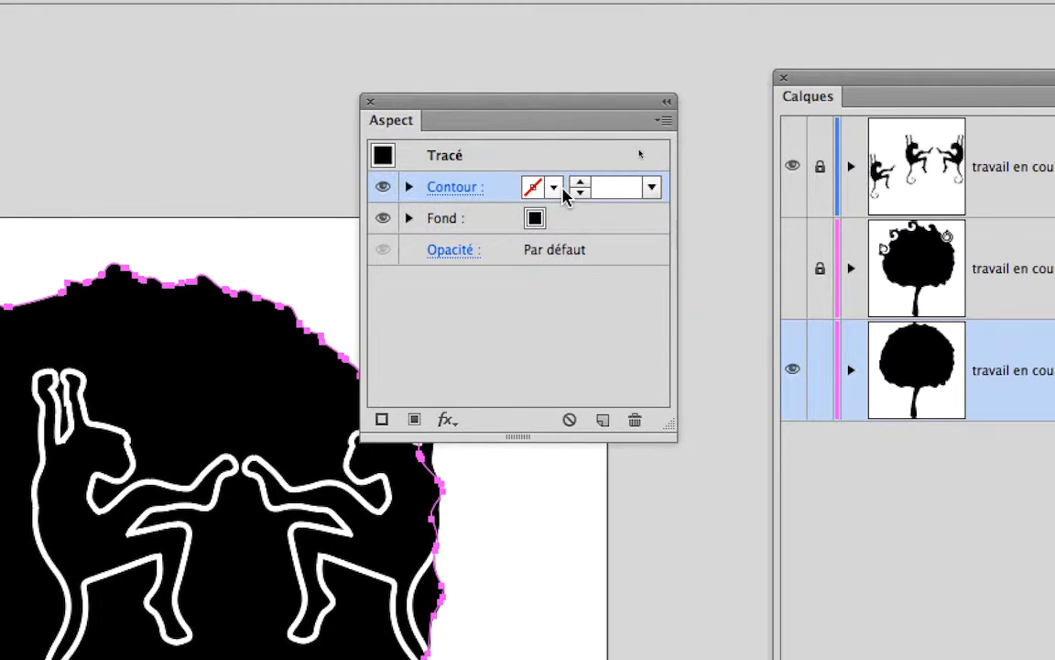
pyautogui.click(555, 192)
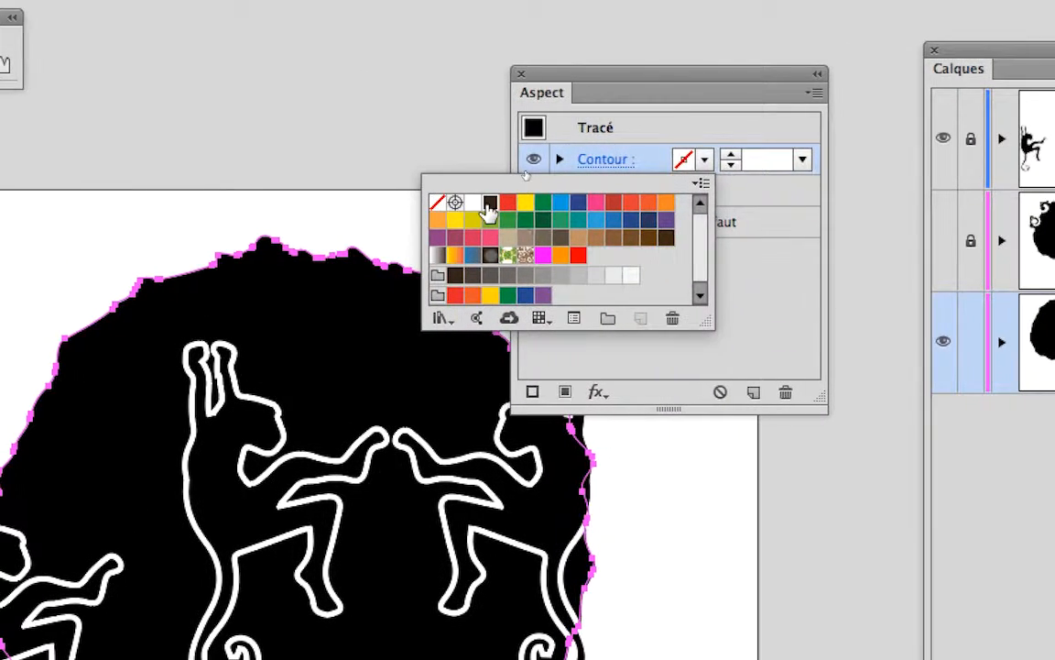
pyautogui.click(375, 225)
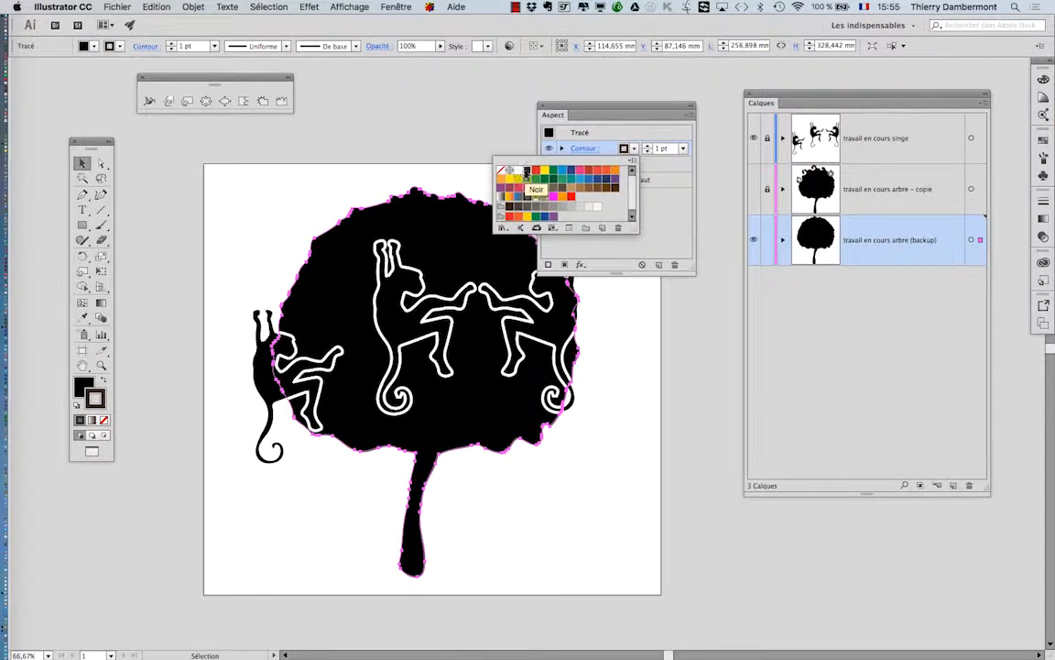
pyautogui.click(788, 469)
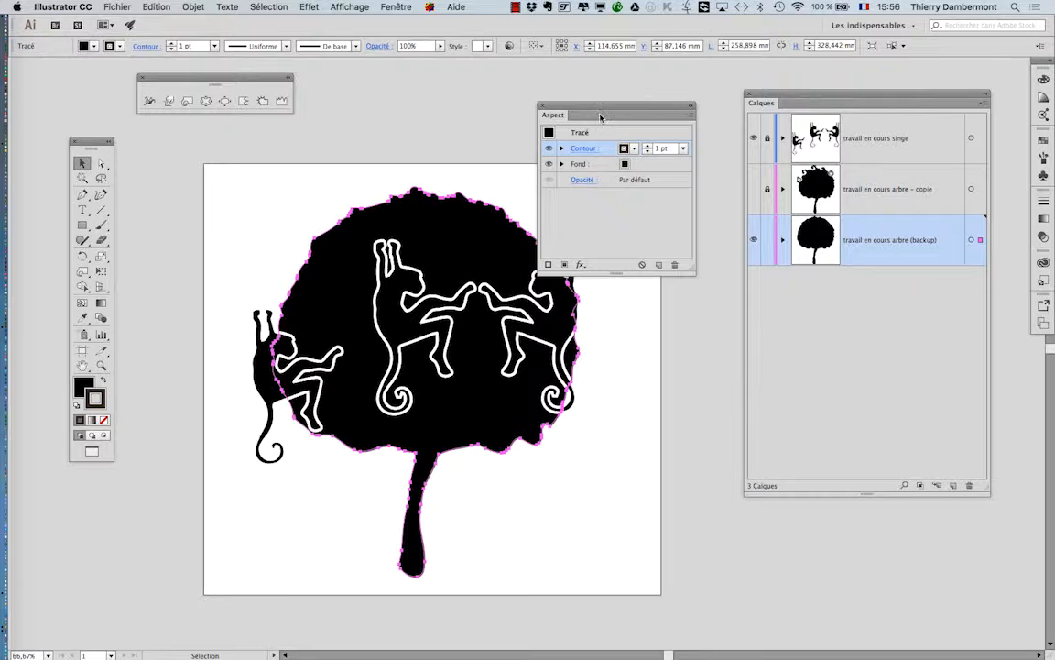
pyautogui.moveTo(600, 117); pyautogui.dragTo(607, 114)
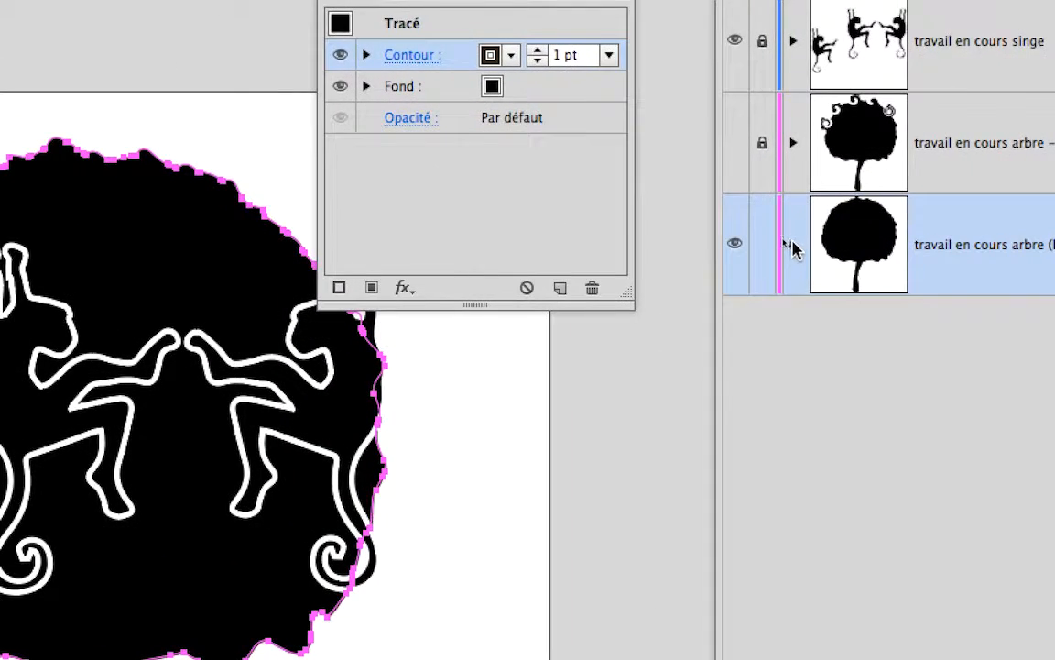
# - Expand the layer "travail en cours arbre (backup)" to show its path, and move the Aspect panel clear of the tree
pyautogui.click(783, 240)
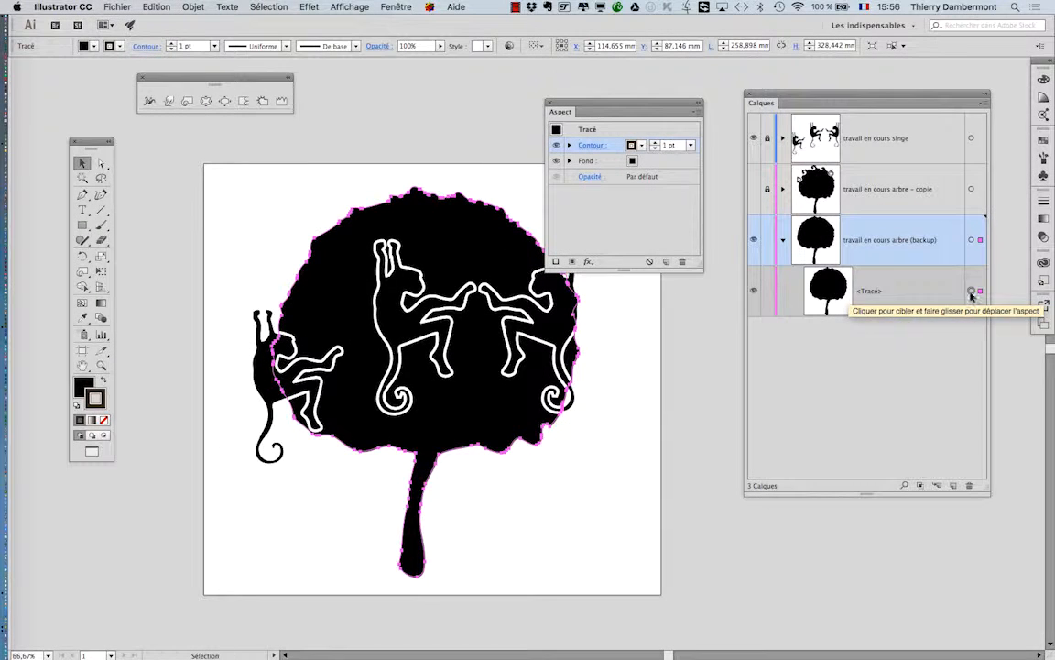
pyautogui.click(195, 7)
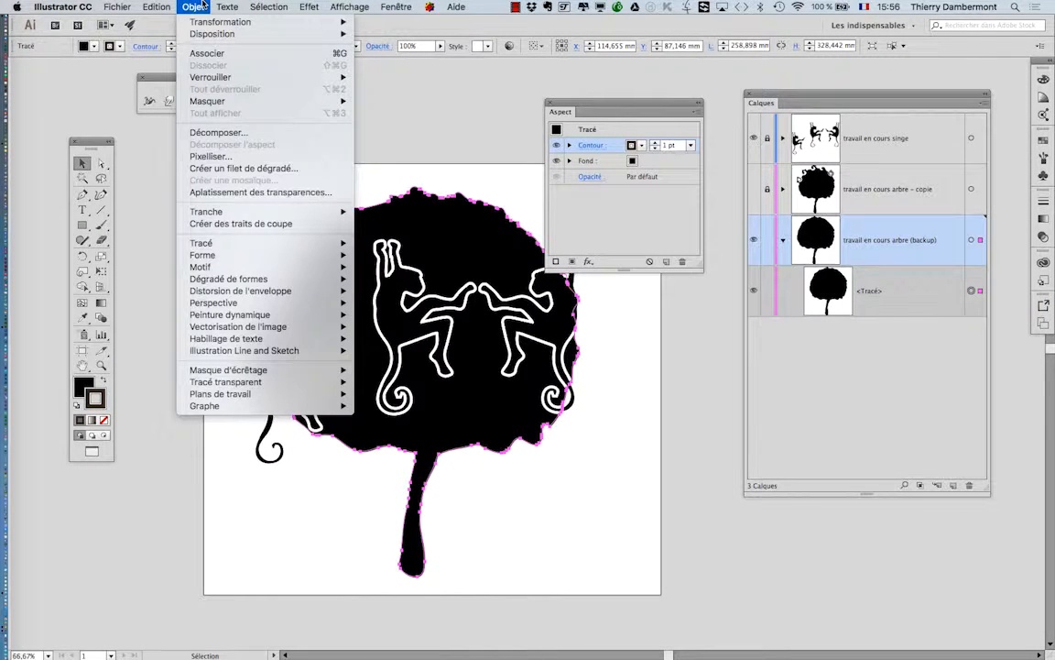
pyautogui.moveTo(227, 6)
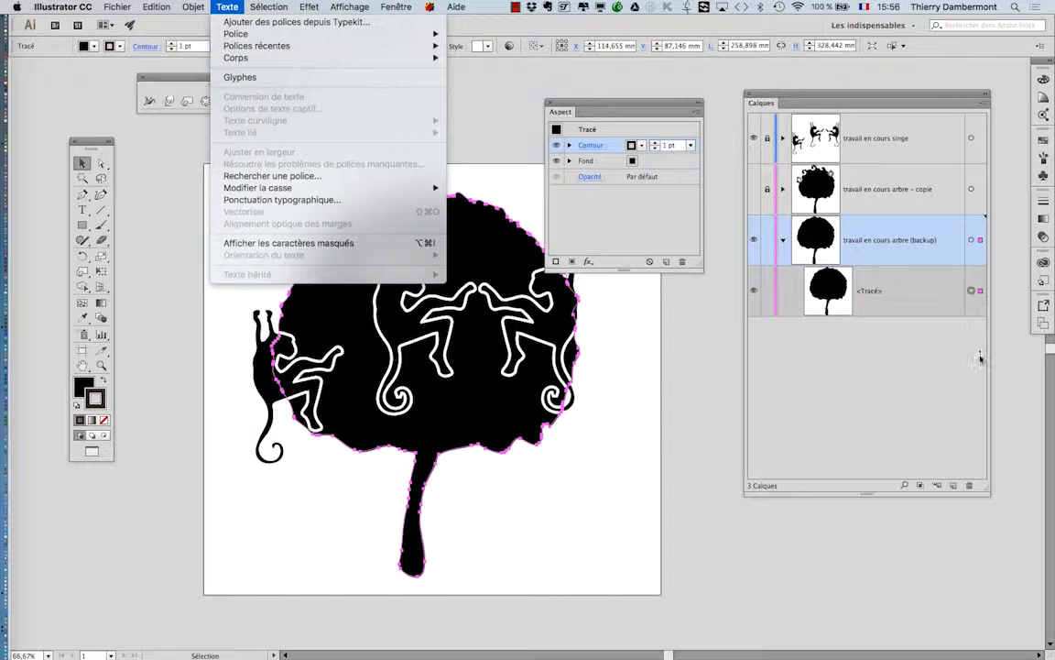
pyautogui.click(605, 102)
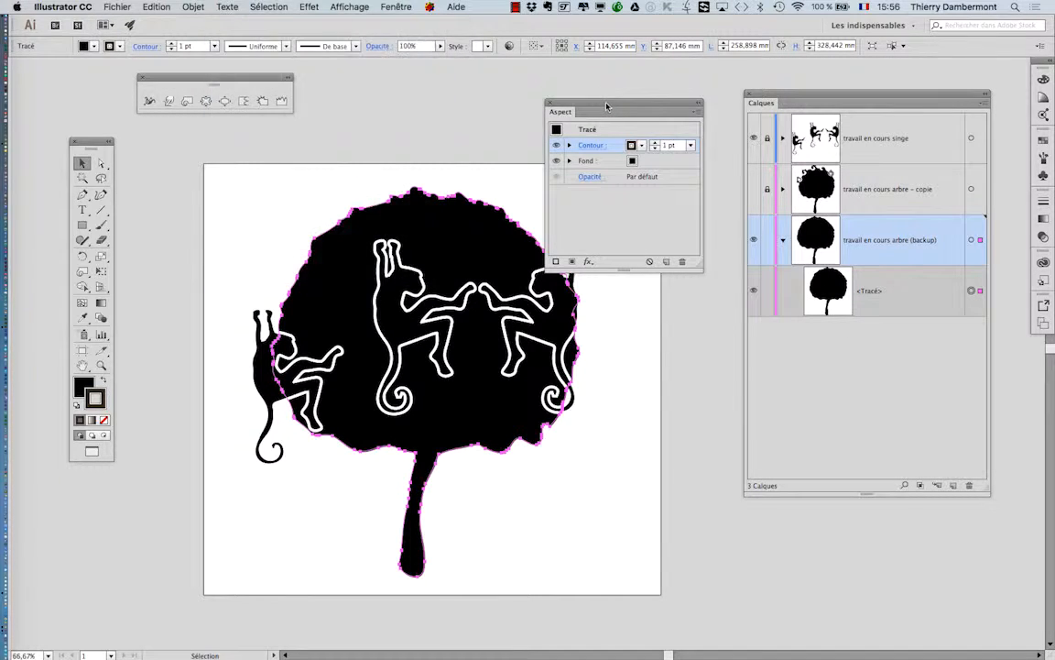
pyautogui.moveTo(606, 104); pyautogui.dragTo(687, 98)
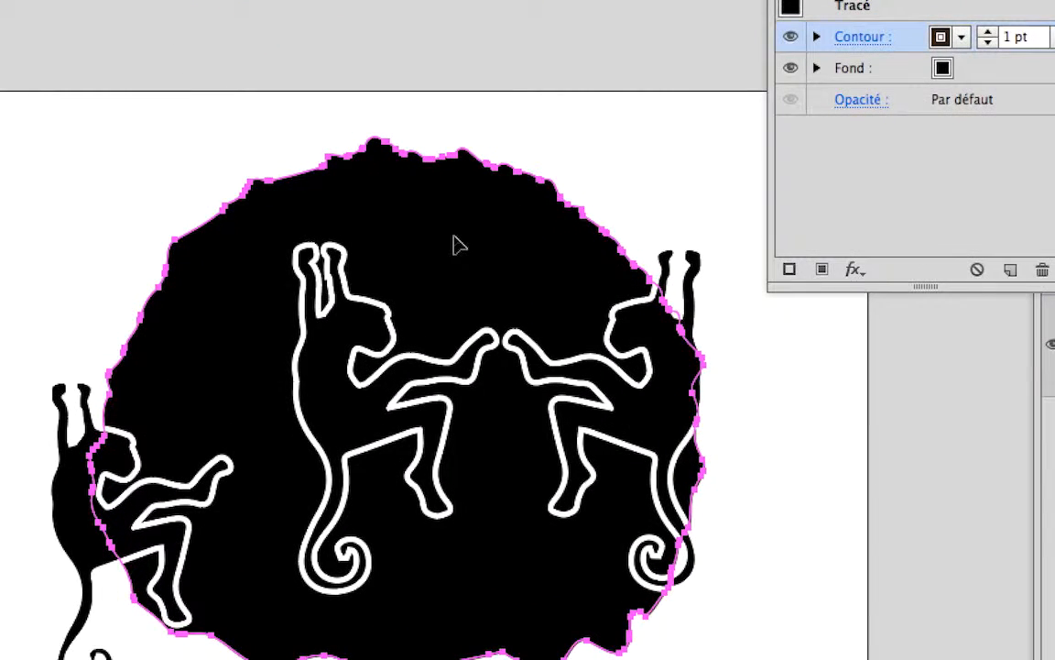
# - Enter isolation mode on the tree path and exit it again
pyautogui.doubleClick(418, 218)
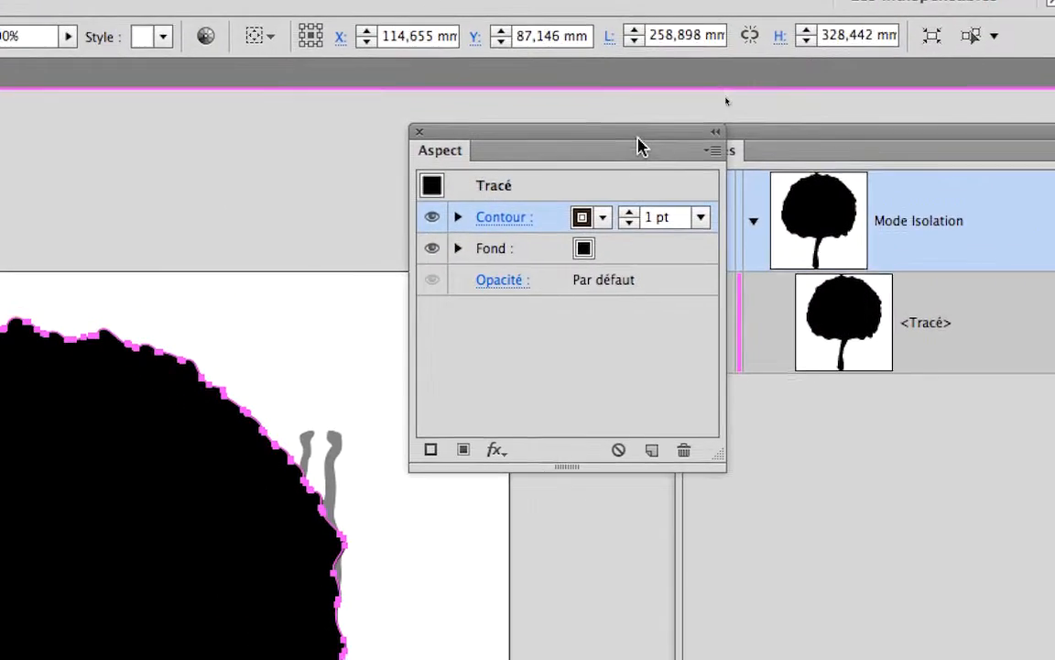
pyautogui.moveTo(524, 115); pyautogui.dragTo(455, 539)
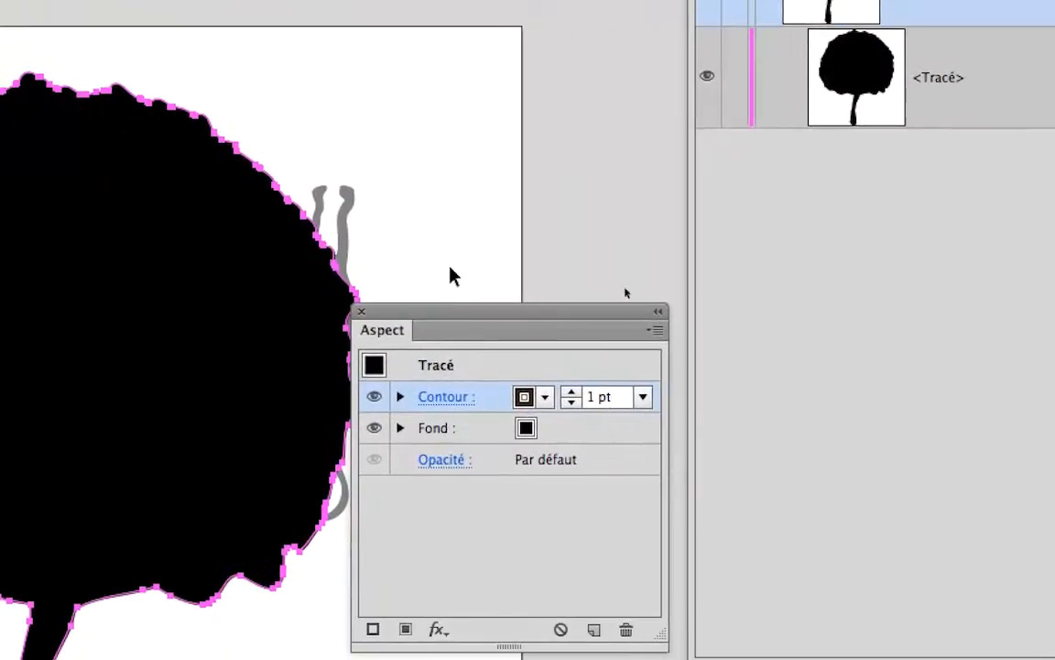
pyautogui.moveTo(440, 292); pyautogui.dragTo(648, 309)
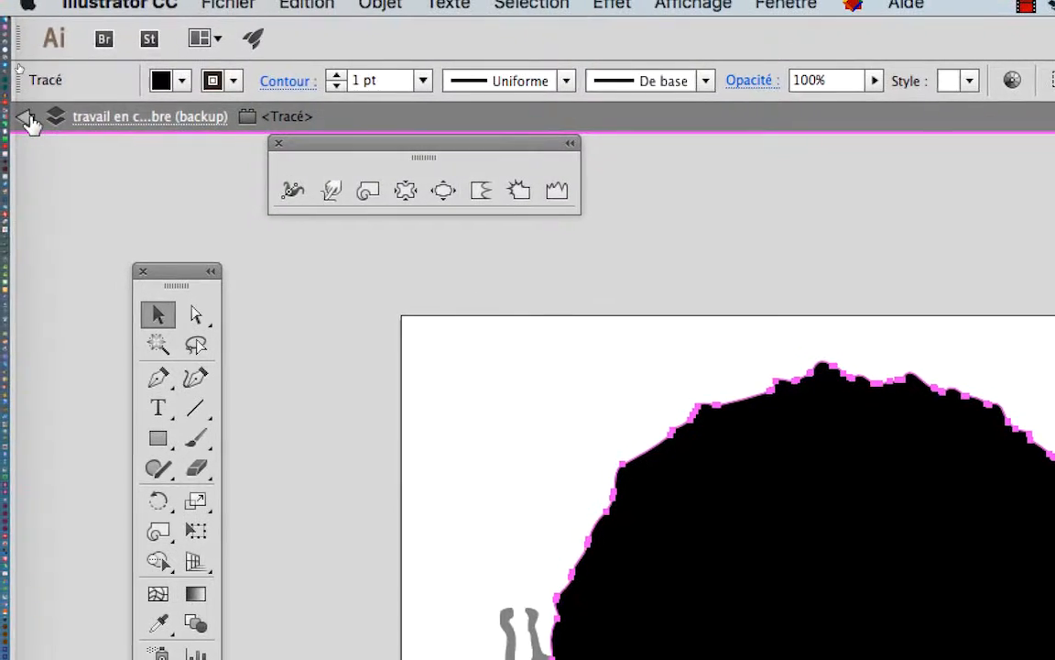
pyautogui.click(25, 117)
pyautogui.click(27, 118)
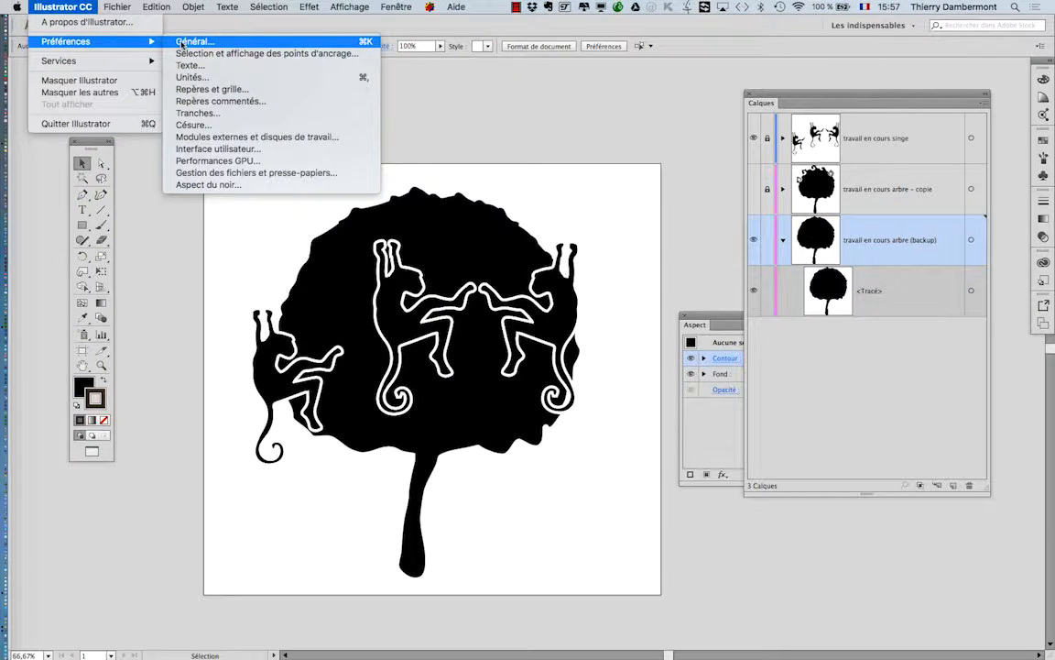
# - Turn off the "Cliquer deux fois pour isoler" option in the general preferences and confirm
pyautogui.click(193, 42)
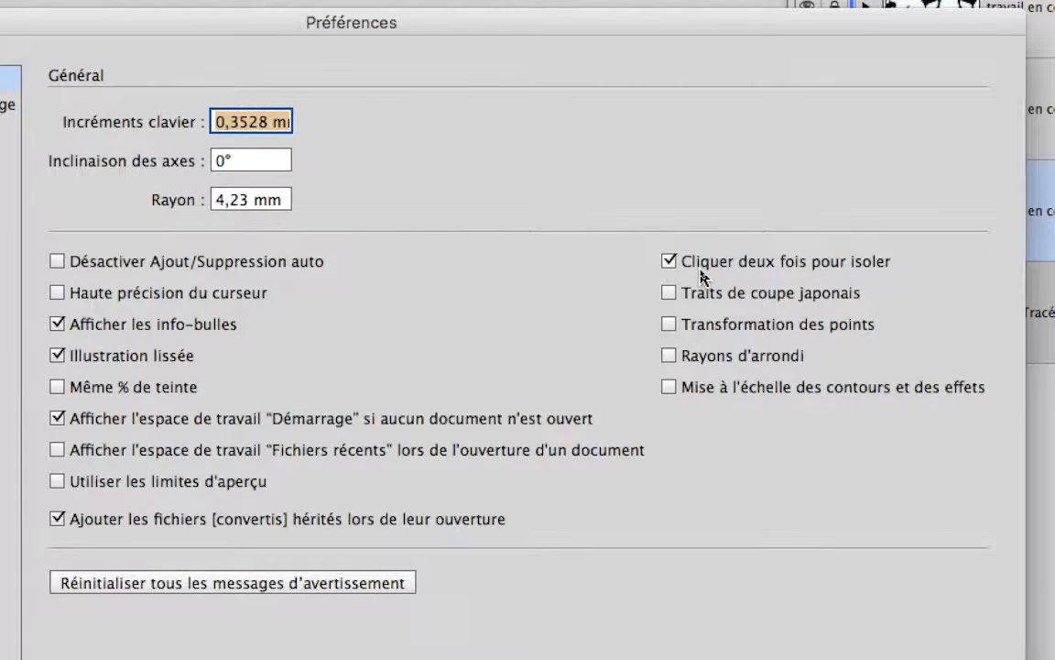
pyautogui.click(700, 270)
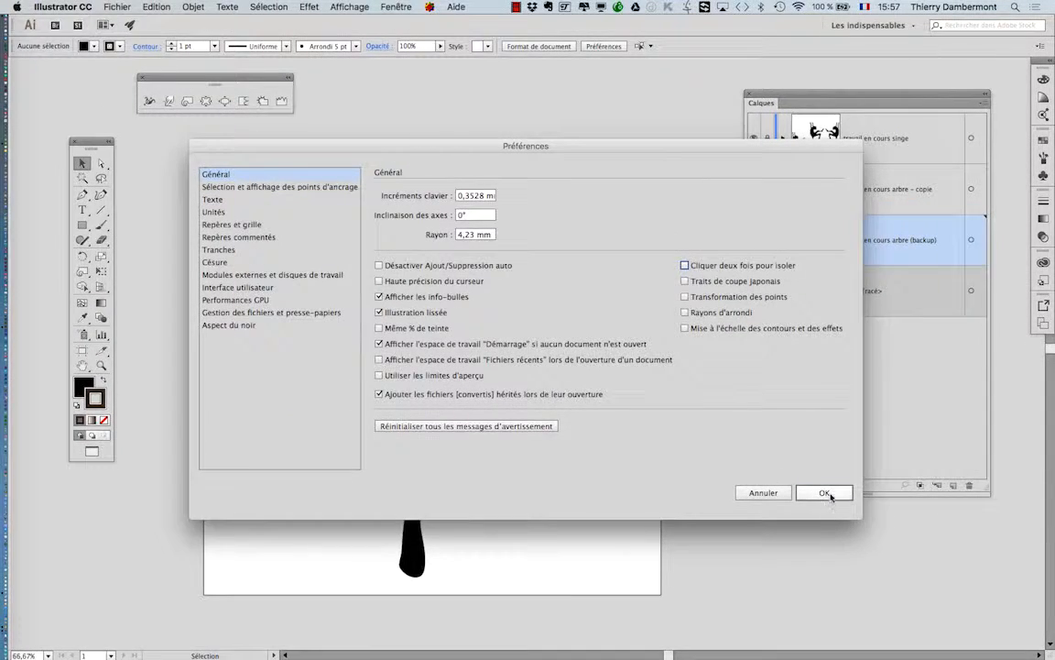
pyautogui.click(824, 495)
# - Select the tree path and view its contextual commands, including Isoler le tracé sélectionné
pyautogui.click(450, 240)
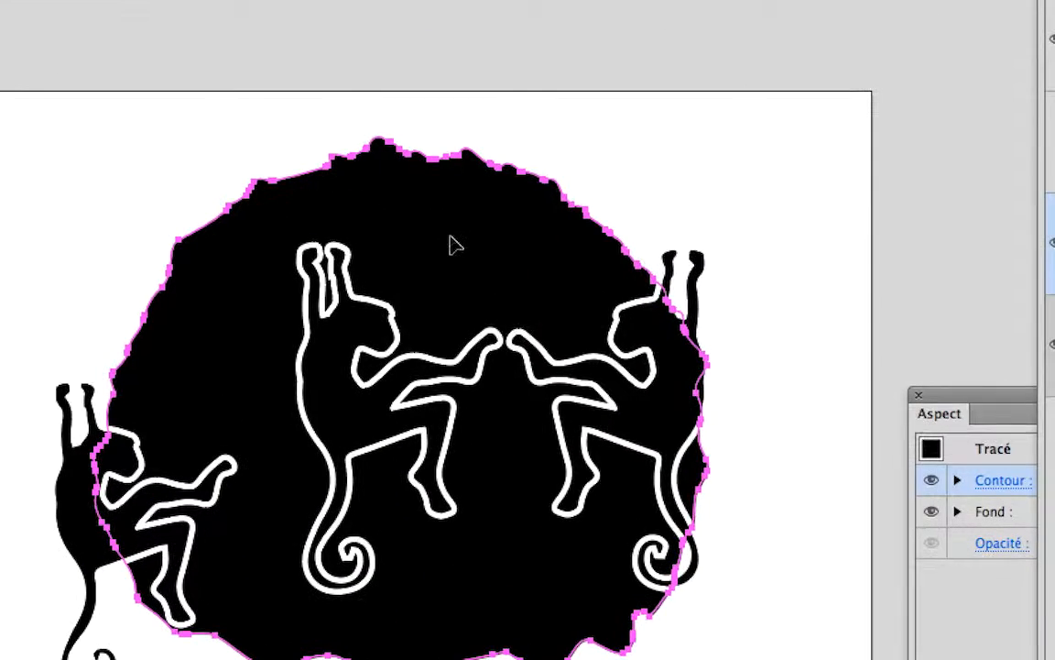
pyautogui.rightClick(449, 239)
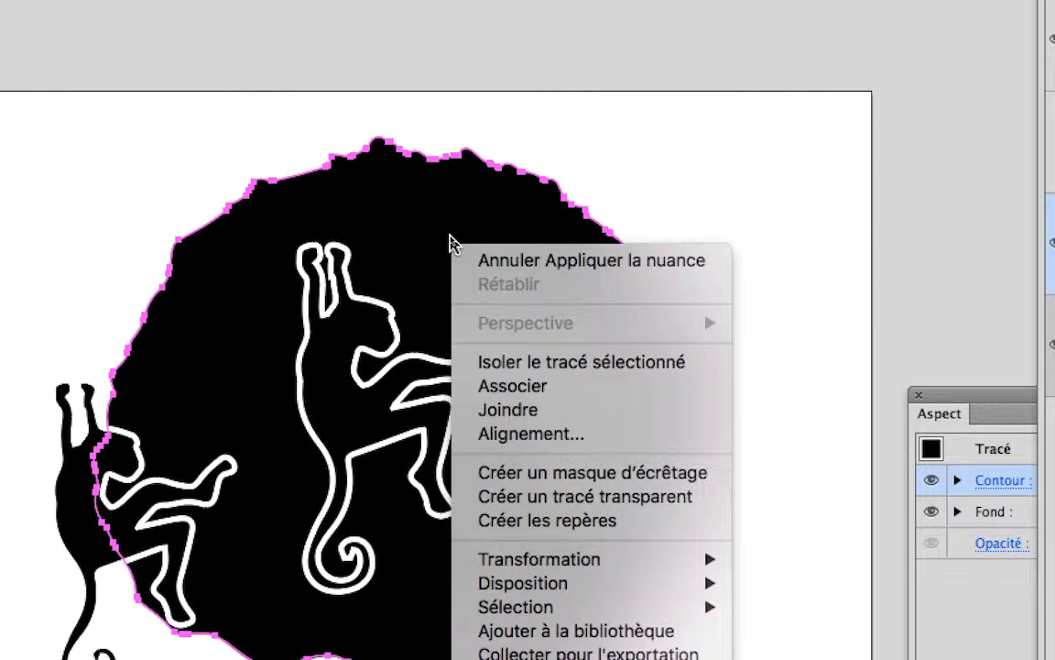
pyautogui.click(445, 216)
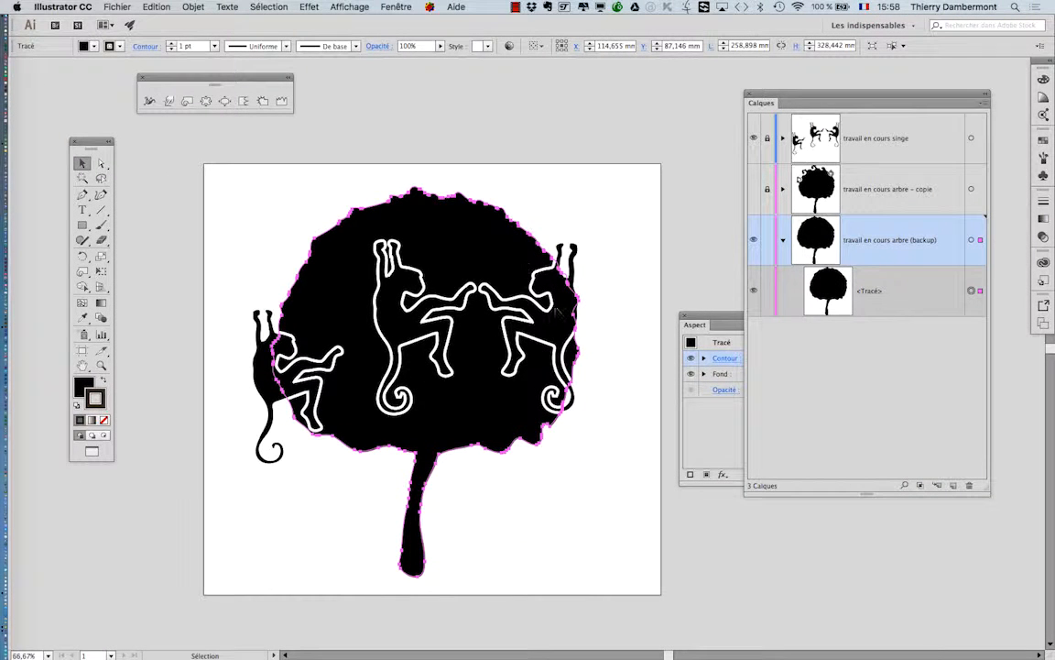
# - Shift the Calques panel outward and place the Aspect panel next to it so that both are fully visible
pyautogui.moveTo(773, 95); pyautogui.dragTo(809, 95)
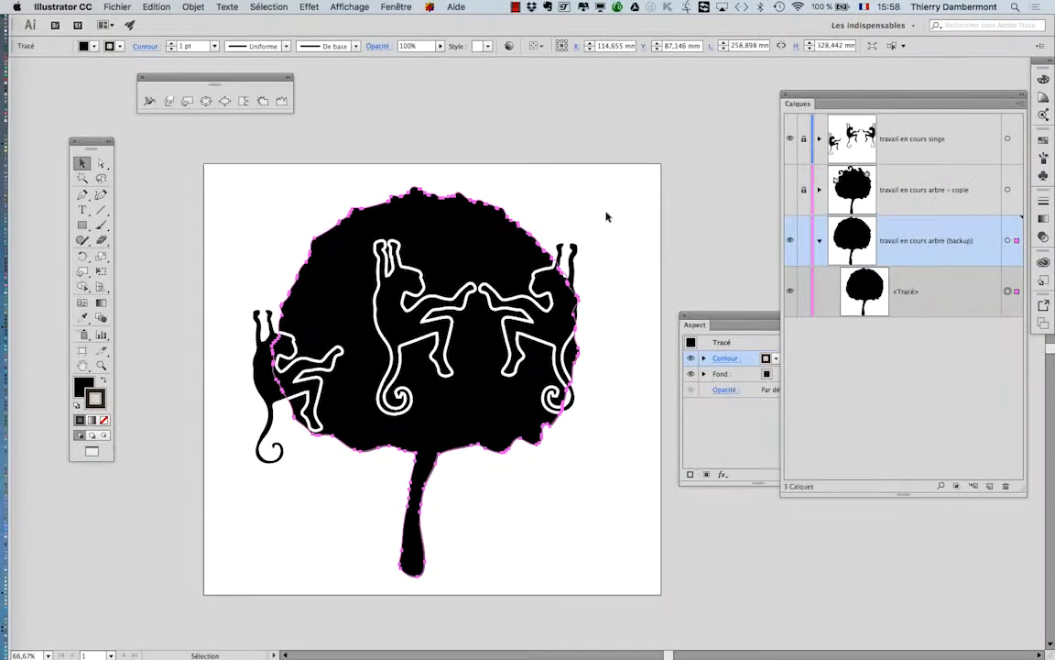
pyautogui.moveTo(705, 312); pyautogui.dragTo(639, 154)
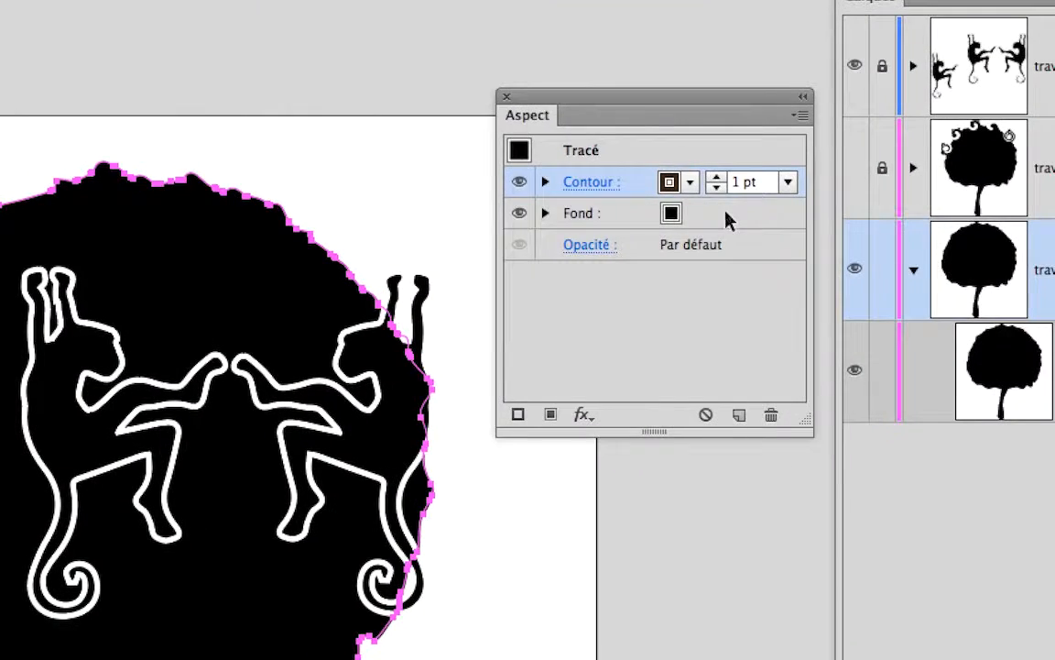
# - Examine the color swatches available for the tree path's stroke in the Aspect panel
pyautogui.click(691, 183)
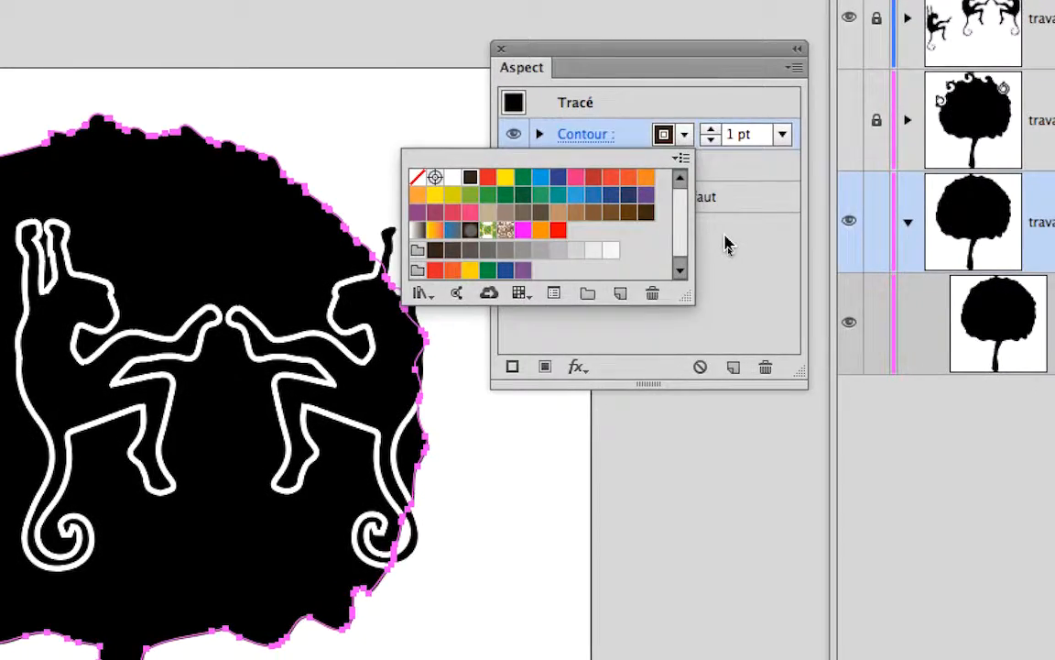
pyautogui.click(723, 241)
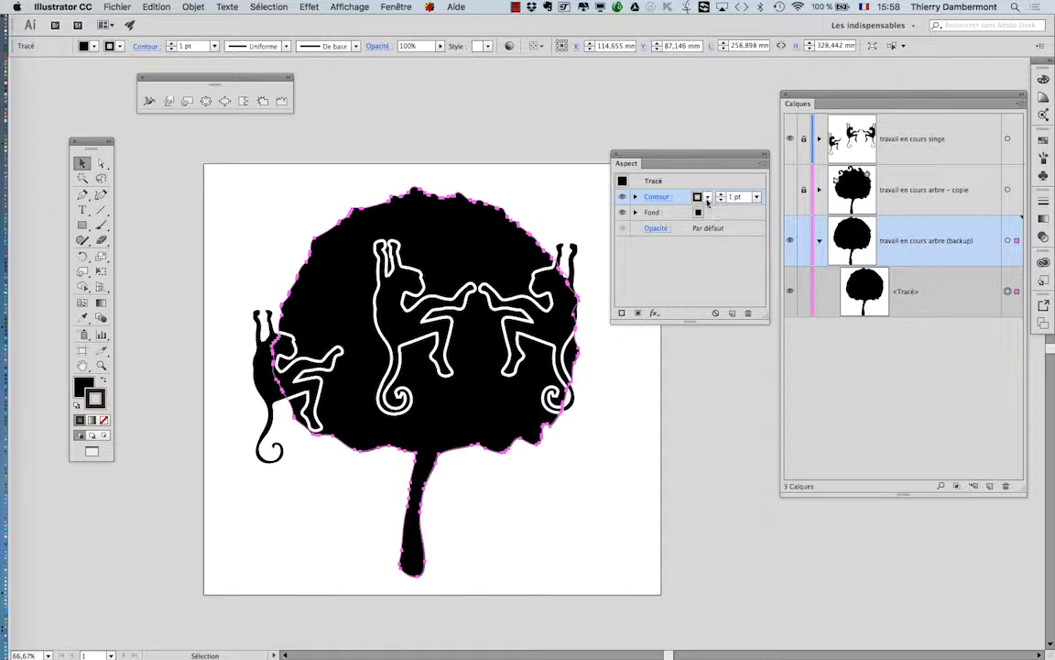
pyautogui.click(707, 198)
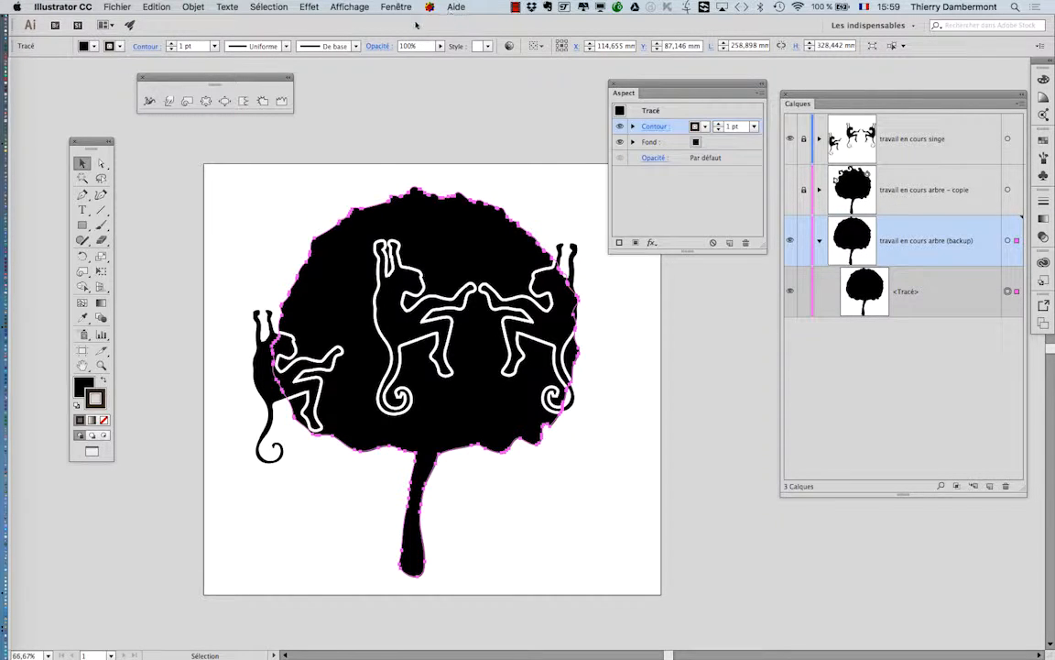
pyautogui.click(706, 126)
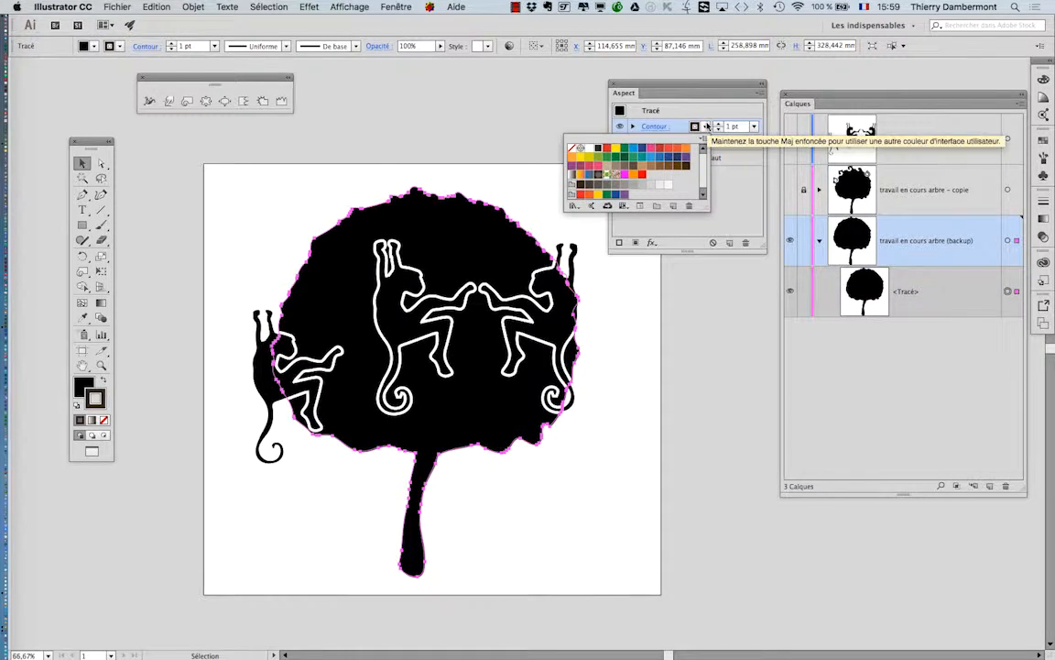
pyautogui.click(706, 127)
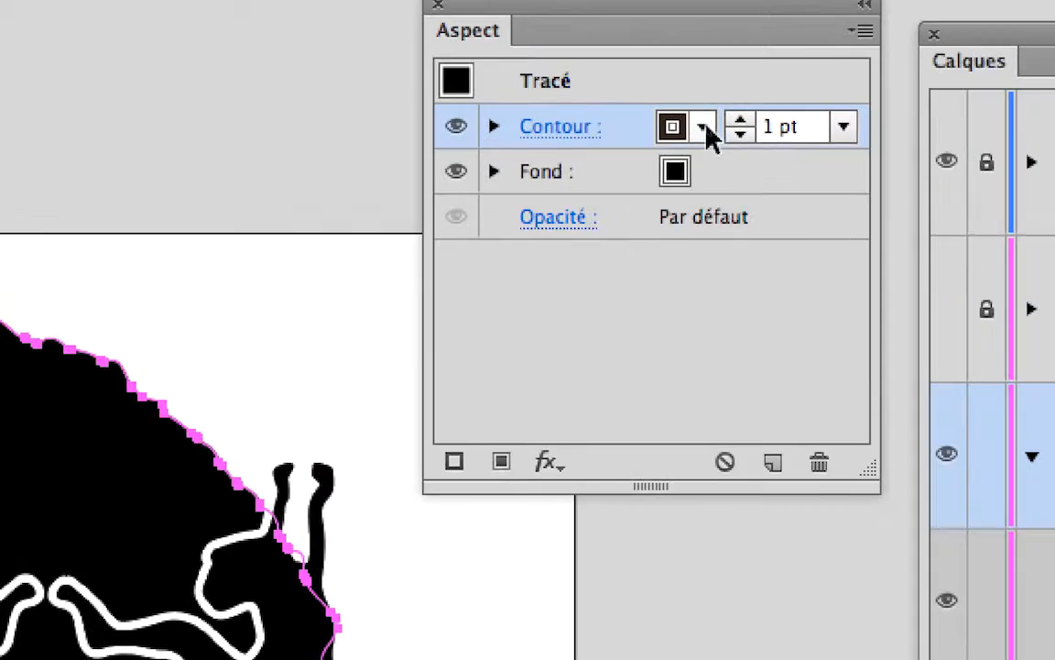
pyautogui.click(705, 127)
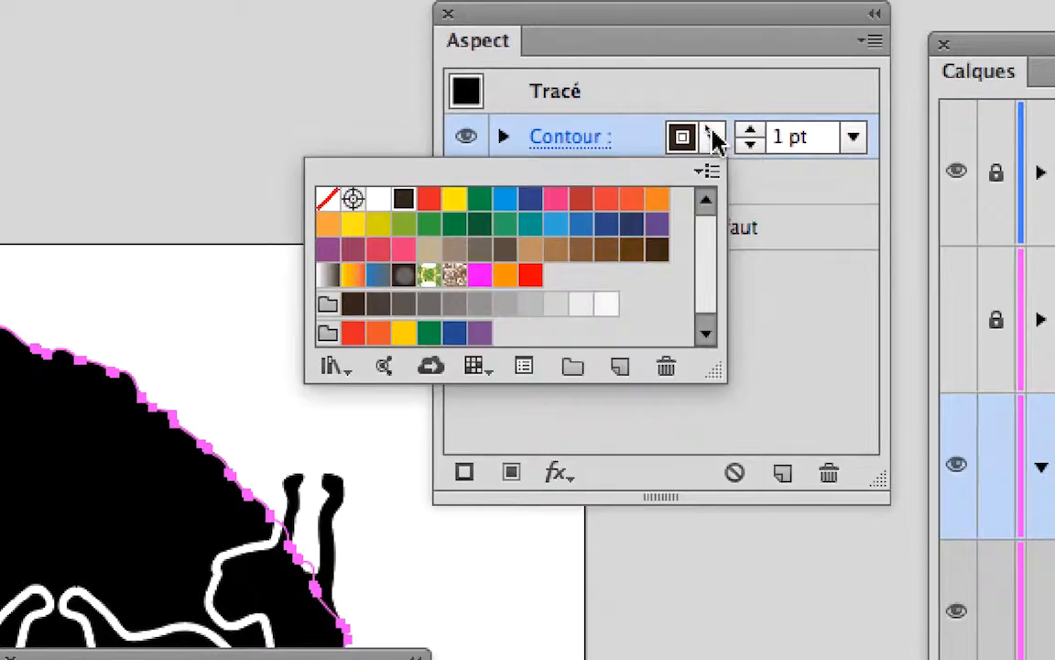
# - Look through the swatch libraries offered for the stroke color and bring up the RVB de base library
pyautogui.click(766, 94)
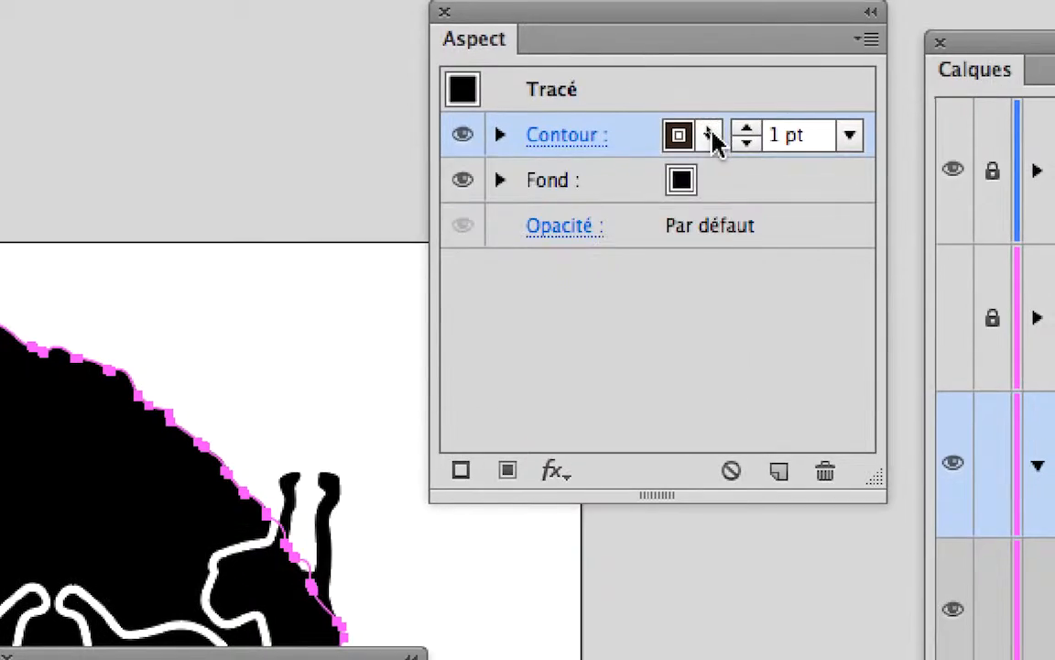
pyautogui.click(765, 94)
pyautogui.click(330, 363)
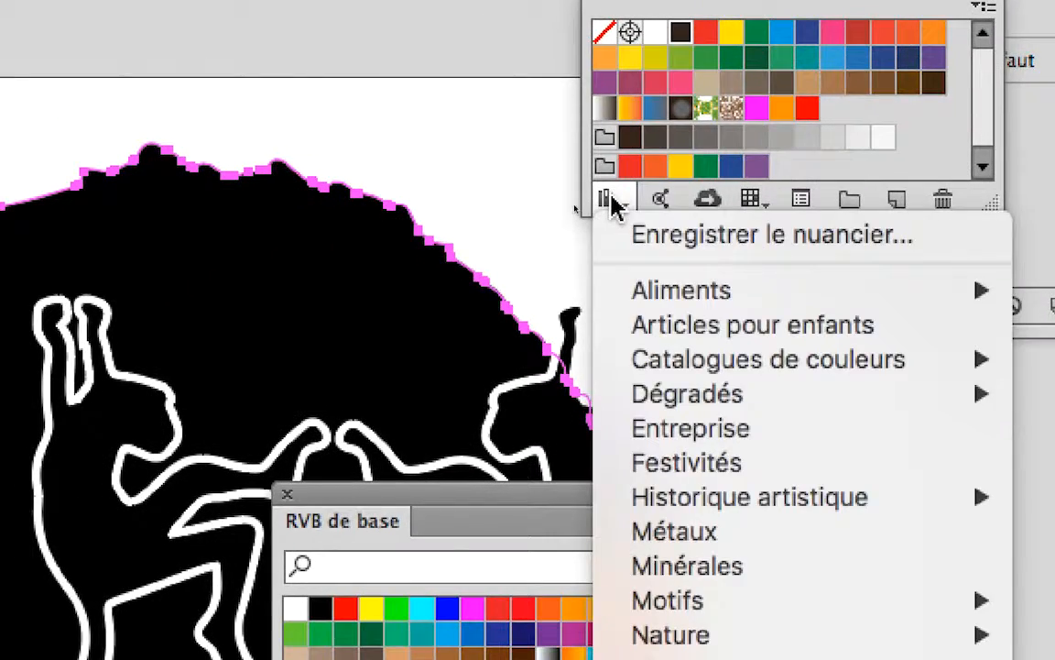
pyautogui.click(612, 203)
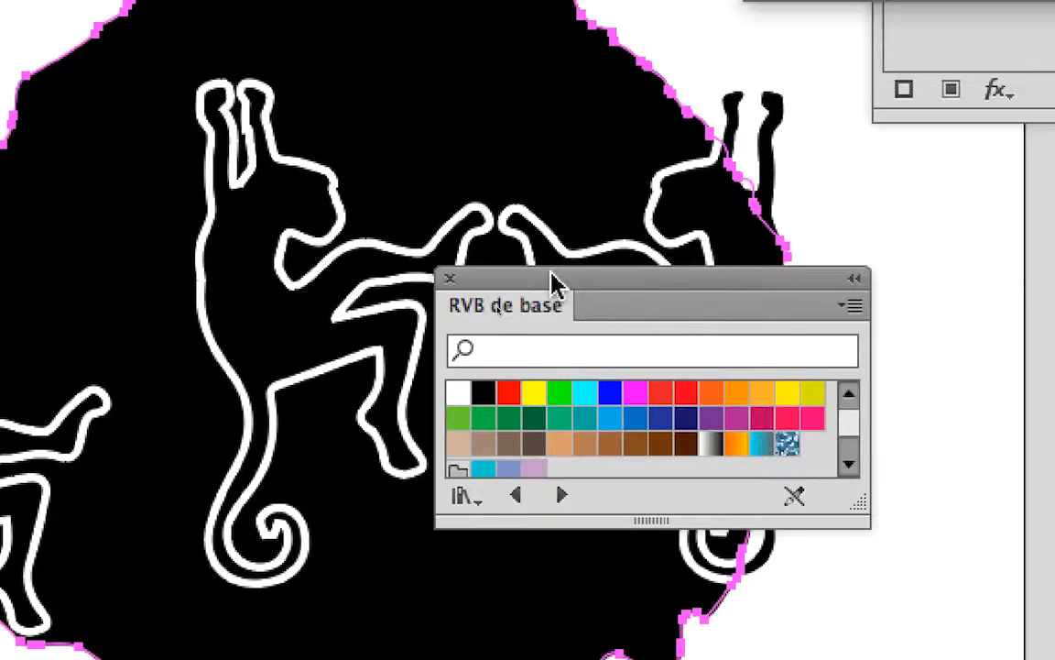
pyautogui.click(390, 497)
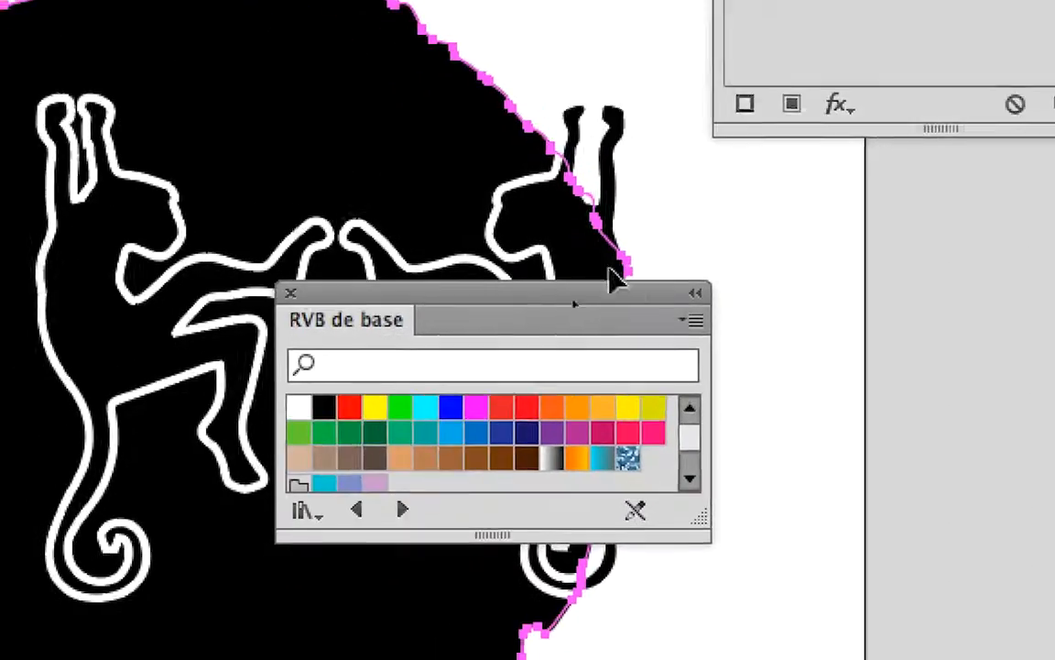
# - Place the RVB de base panel below the Aspect panel and set the tree path's stroke to black
pyautogui.moveTo(439, 340); pyautogui.dragTo(822, 202)
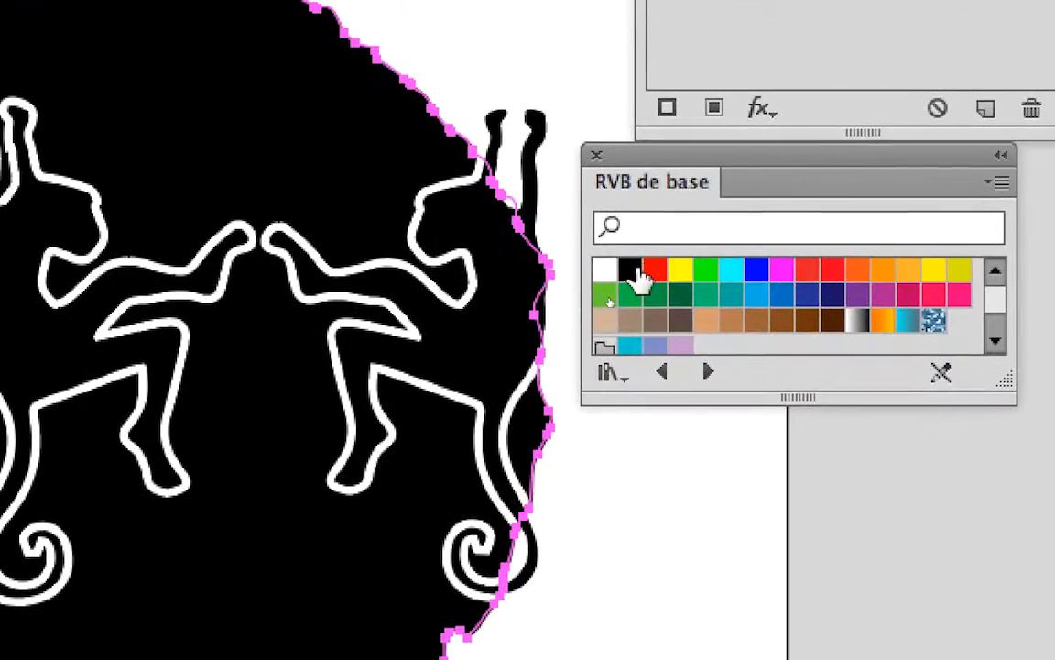
pyautogui.click(548, 310)
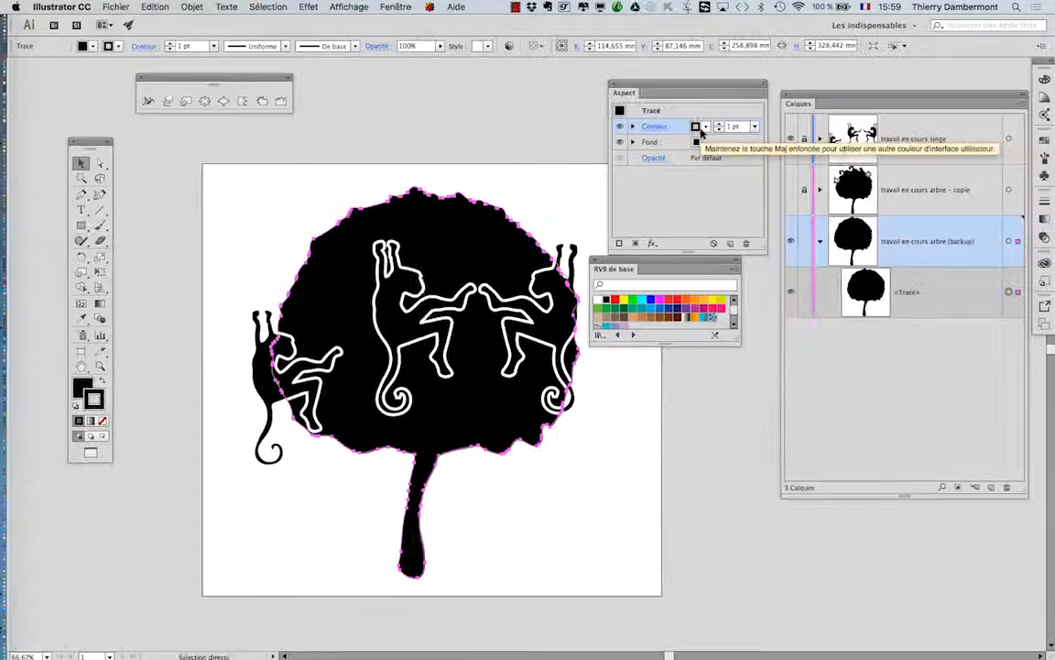
pyautogui.moveTo(657, 267); pyautogui.dragTo(683, 516)
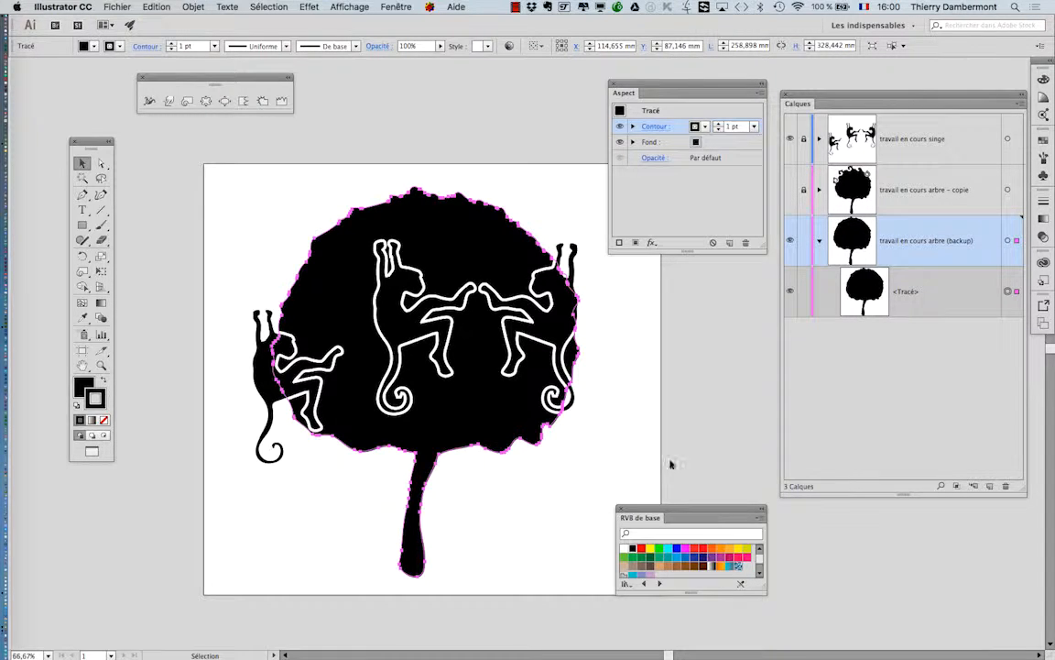
pyautogui.moveTo(674, 511); pyautogui.dragTo(675, 395)
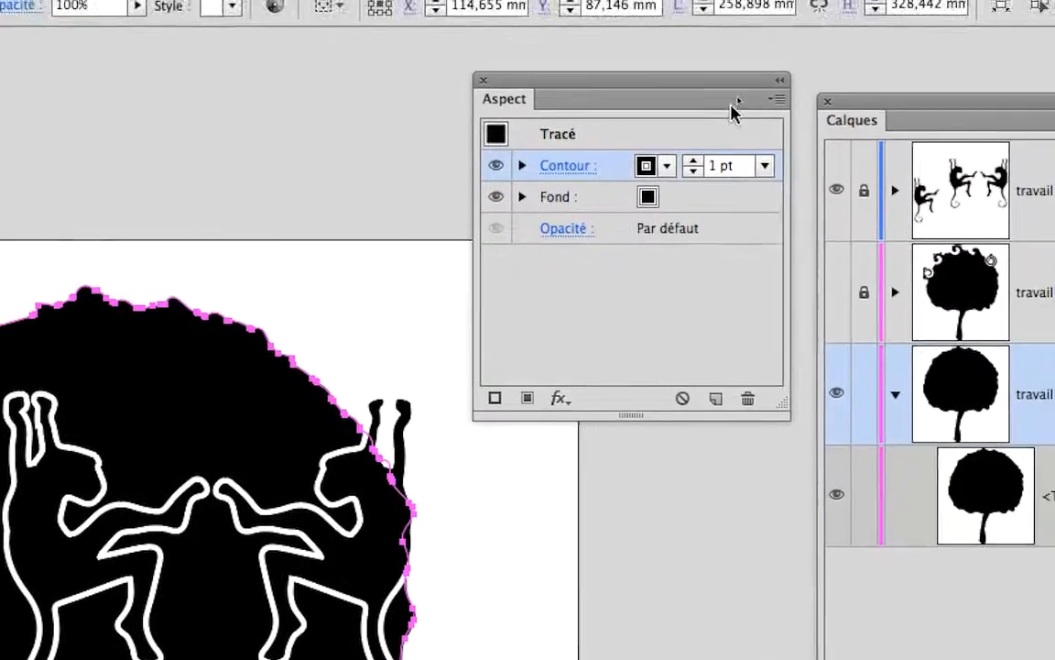
# - Unlock the "travail en cours singe" layer, inspect the right-hand monkey's stroke and fill attributes, and relock the layer
pyautogui.click(865, 193)
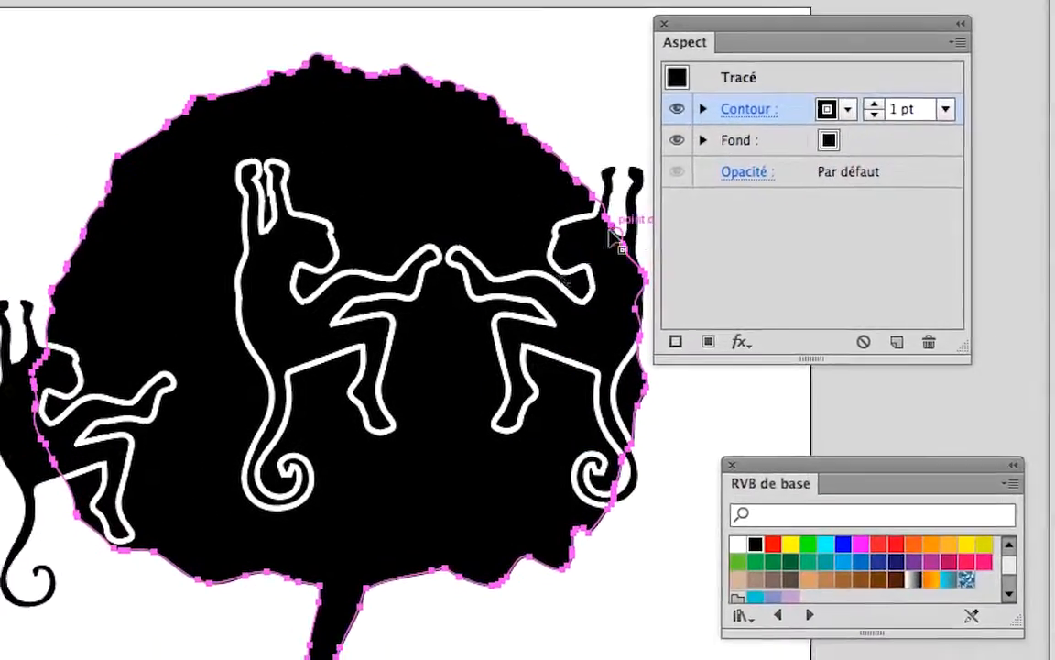
pyautogui.click(610, 235)
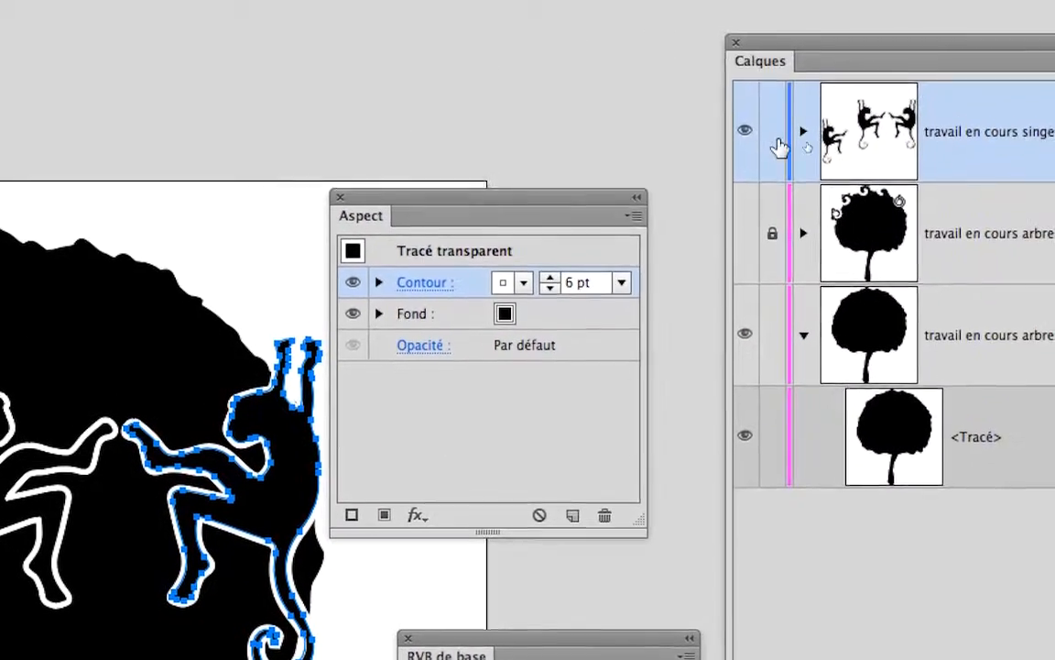
pyautogui.click(774, 134)
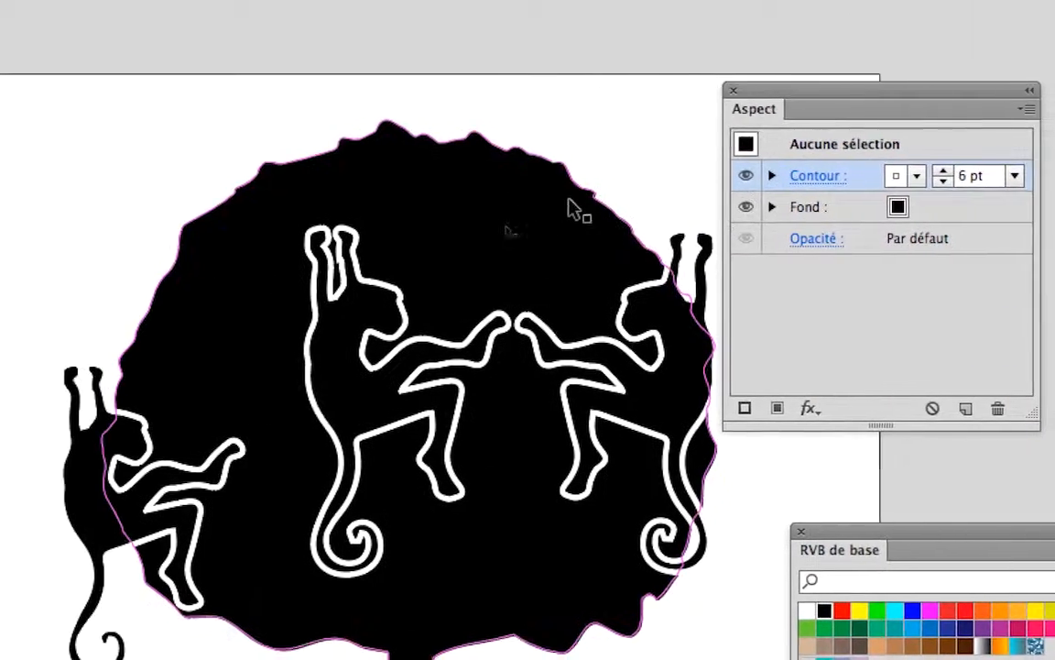
# - Select the tree path and raise its stroke weight to 6 pt
pyautogui.click(187, 295)
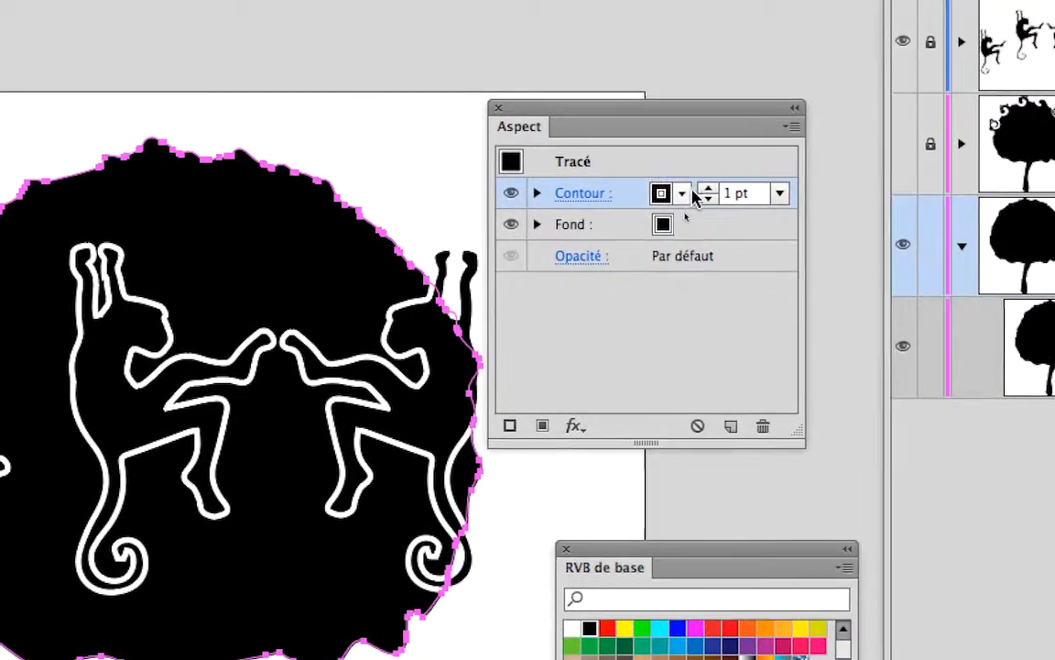
pyautogui.click(950, 173)
pyautogui.click(950, 173)
pyautogui.click(949, 173)
pyautogui.click(950, 173)
pyautogui.click(698, 190)
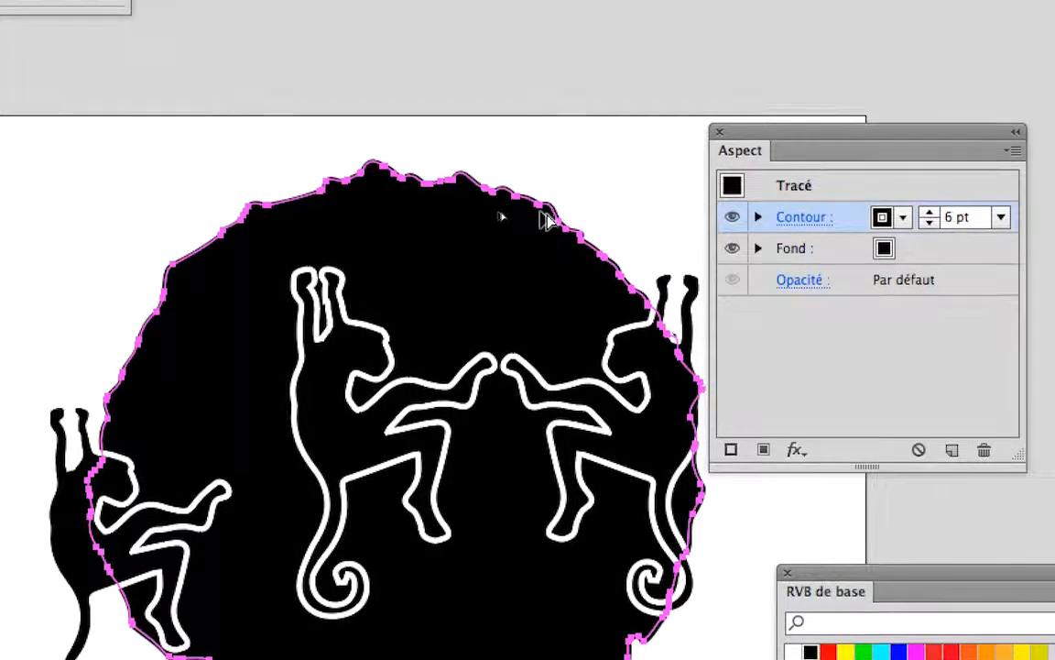
# - Enlarge the stroke's swatch list and color the tree path's stroke pure blue from the RVB de base library
pyautogui.scroll(3, 371, 202)
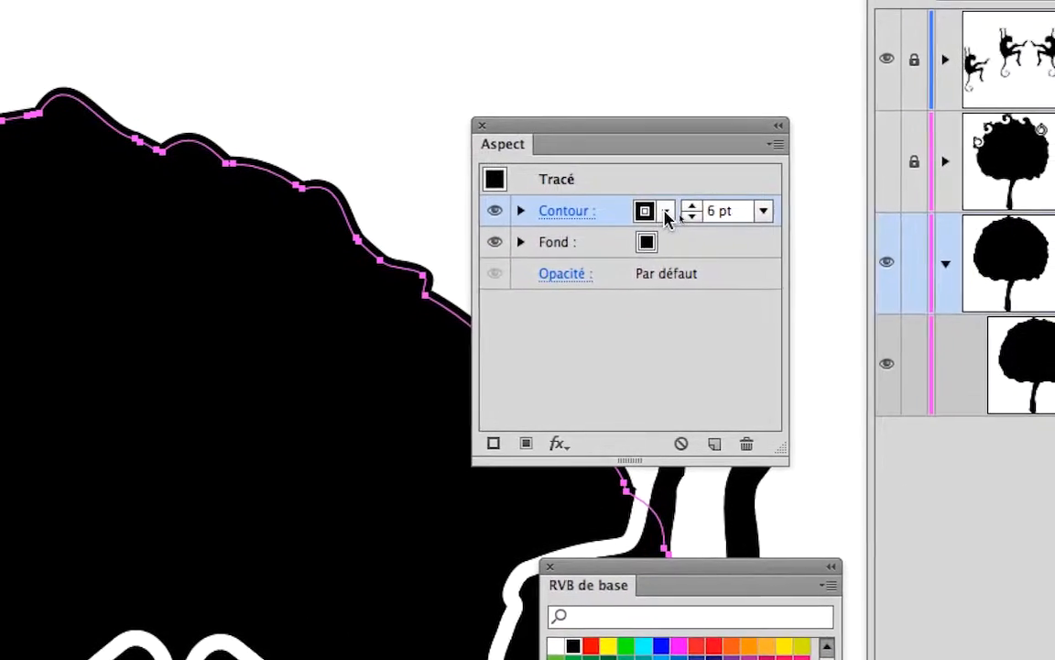
pyautogui.click(689, 202)
pyautogui.click(604, 267)
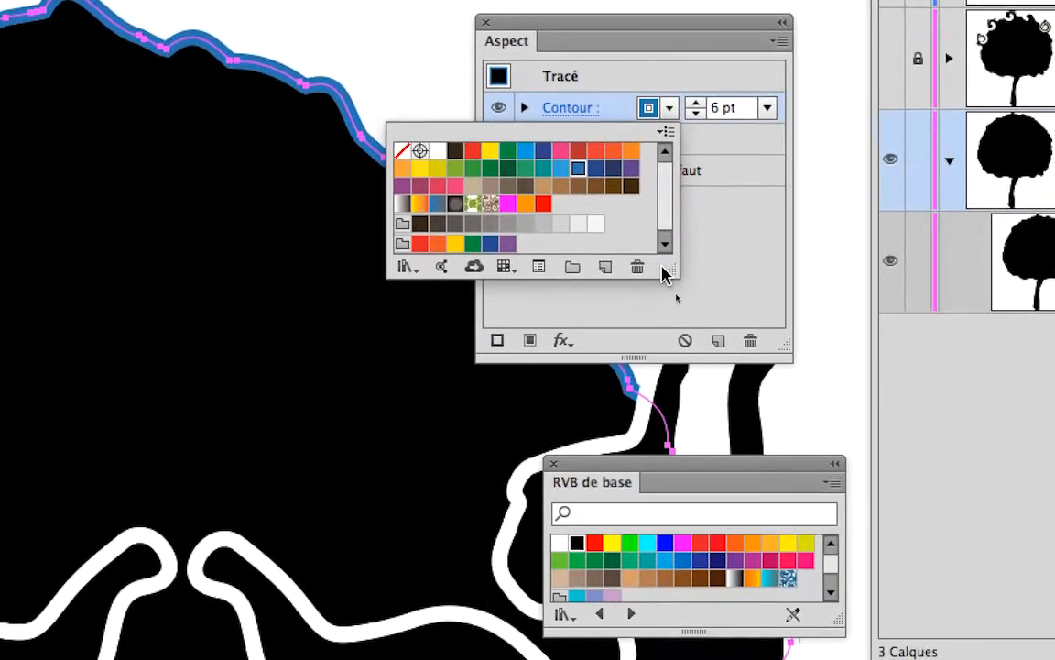
pyautogui.moveTo(748, 334); pyautogui.dragTo(739, 420)
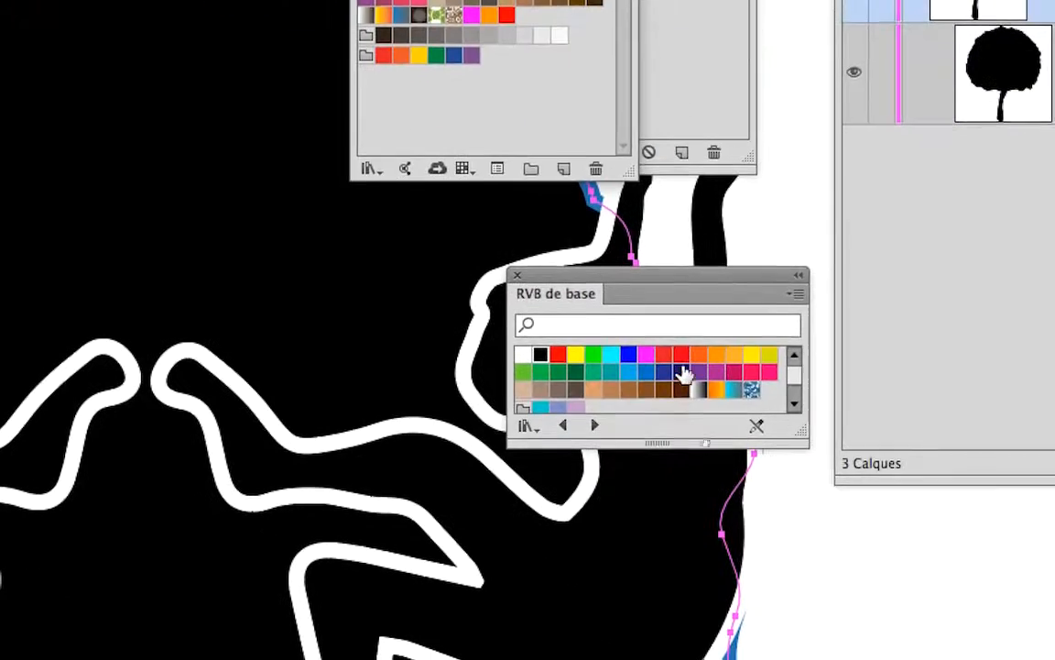
pyautogui.click(721, 495)
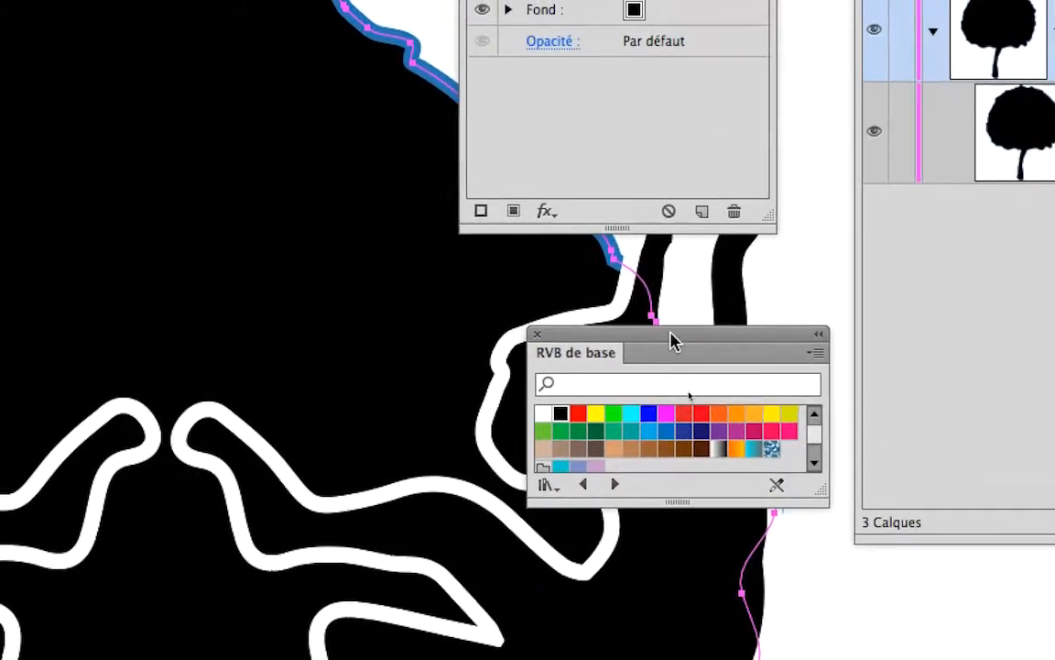
pyautogui.moveTo(651, 273); pyautogui.dragTo(534, 53)
pyautogui.click(609, 338)
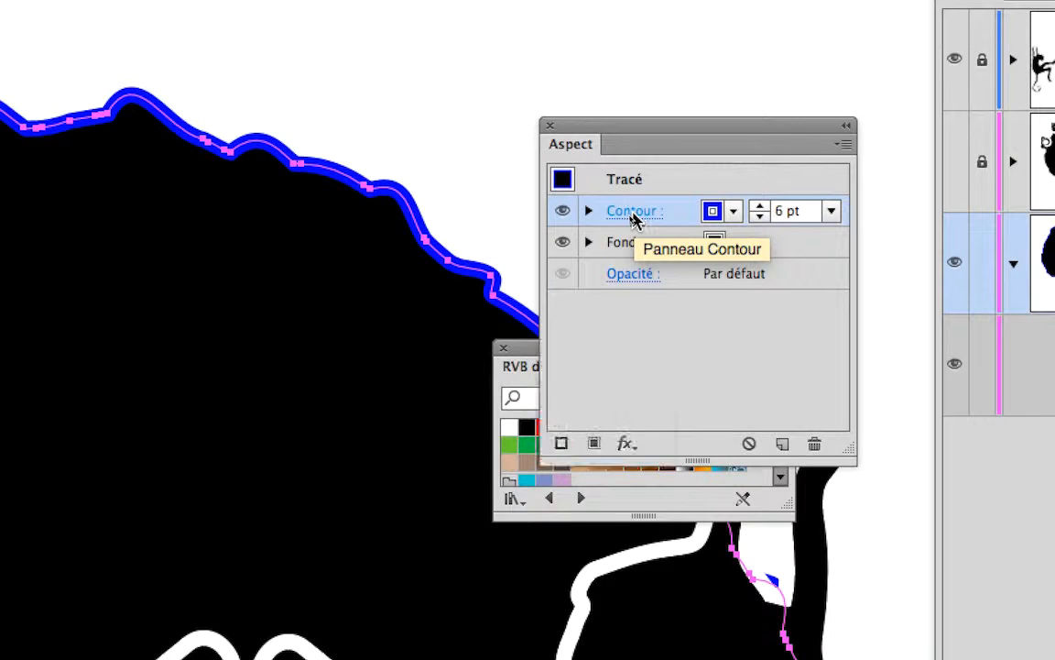
# - Align the tree path's stroke to the outside in the detailed stroke options
pyautogui.click(633, 217)
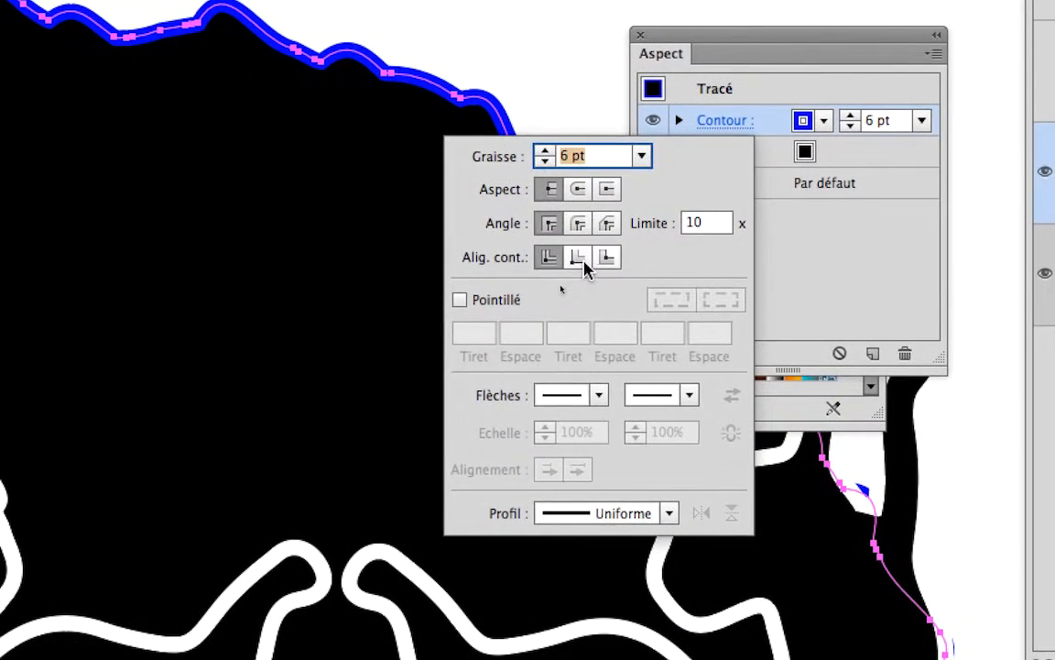
pyautogui.click(592, 265)
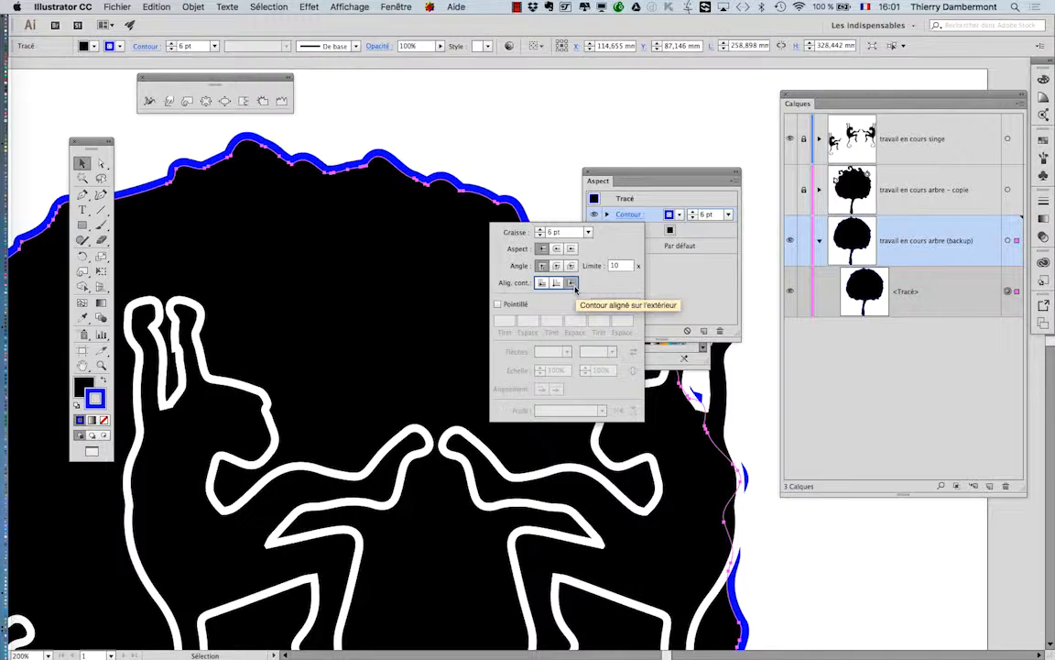
pyautogui.click(572, 284)
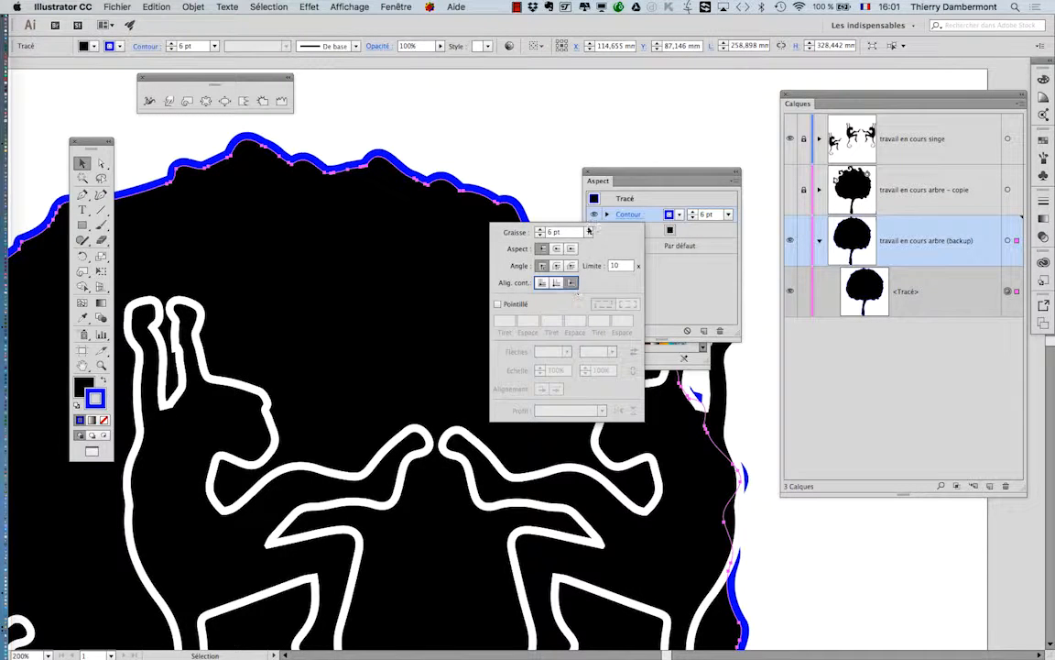
pyautogui.click(617, 178)
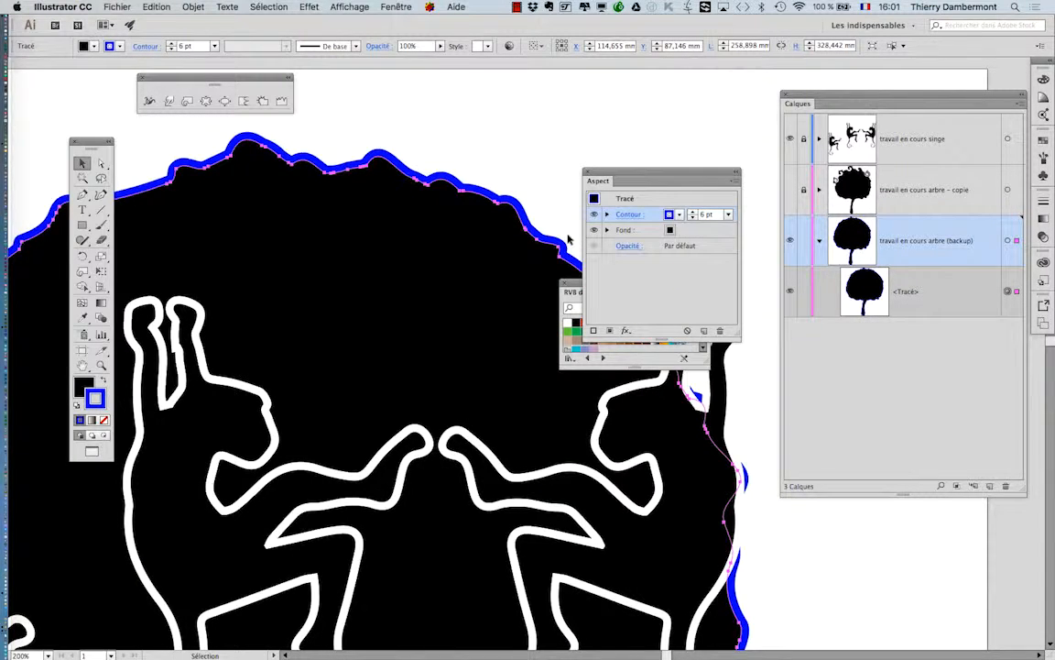
# - Shift the Aspect panel off the tree's edge and deselect the path to check its blue outline
pyautogui.moveTo(632, 180); pyautogui.dragTo(664, 184)
pyautogui.scroll(-1, 525, 227)
pyautogui.scroll(-1, 525, 227)
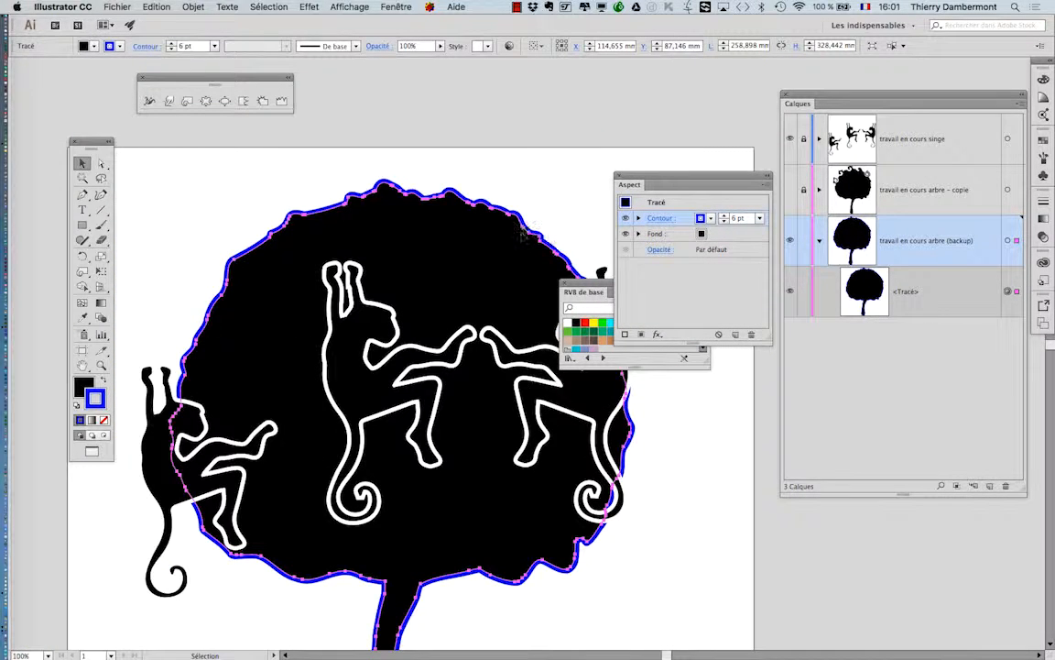
pyautogui.click(642, 516)
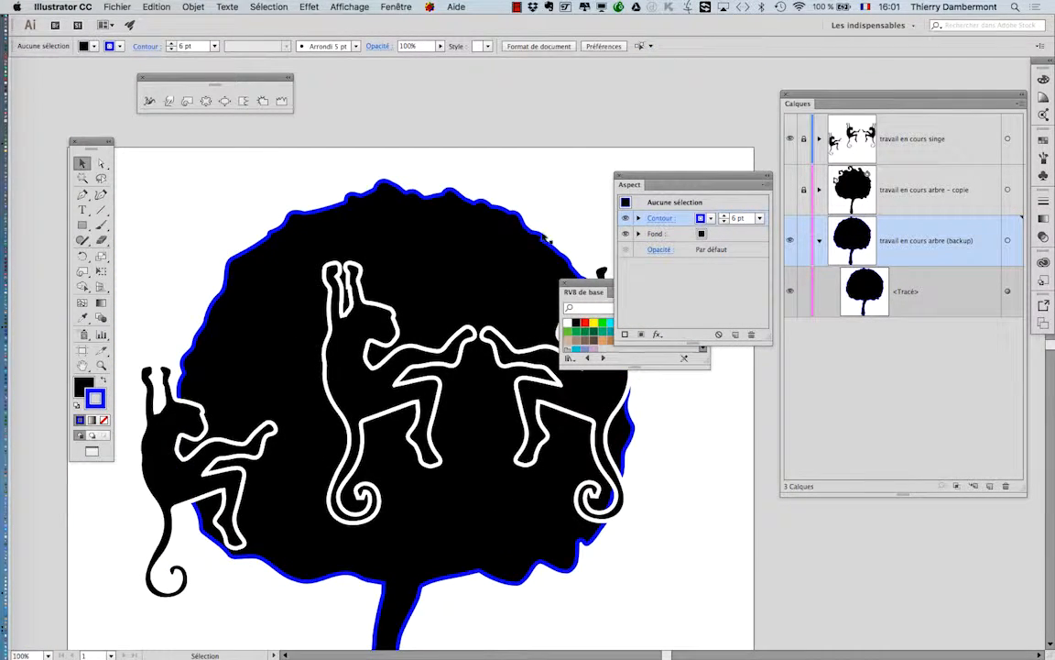
# - Reselect the tree path, move the RVB de base panel clear of the Aspect panel, and set the stroke to black
pyautogui.click(546, 240)
pyautogui.click(711, 220)
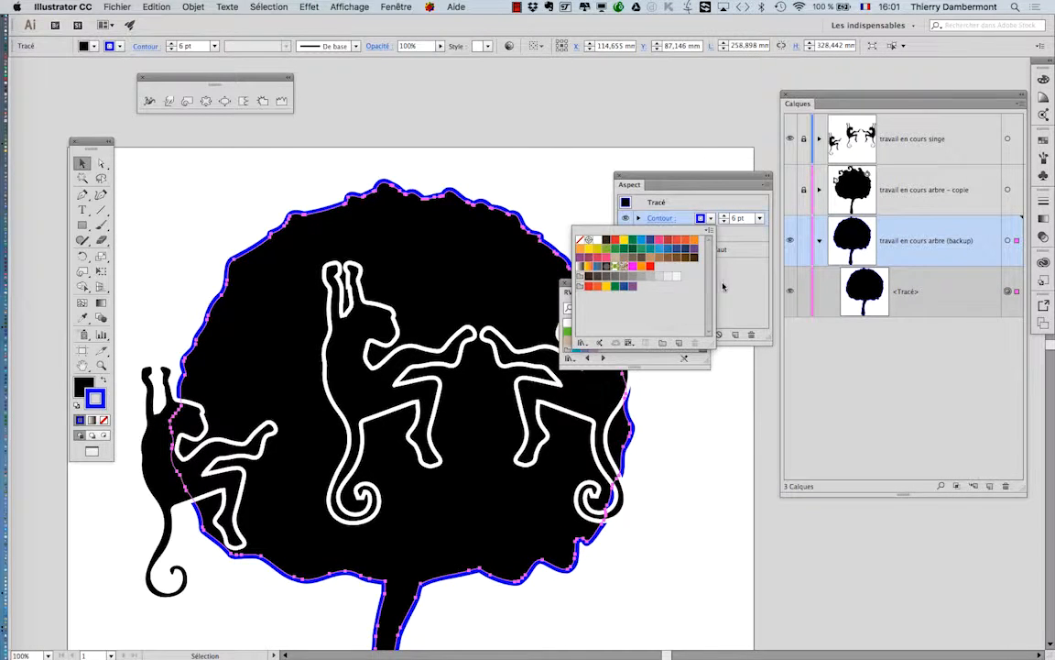
pyautogui.moveTo(588, 282); pyautogui.dragTo(681, 395)
pyautogui.click(671, 434)
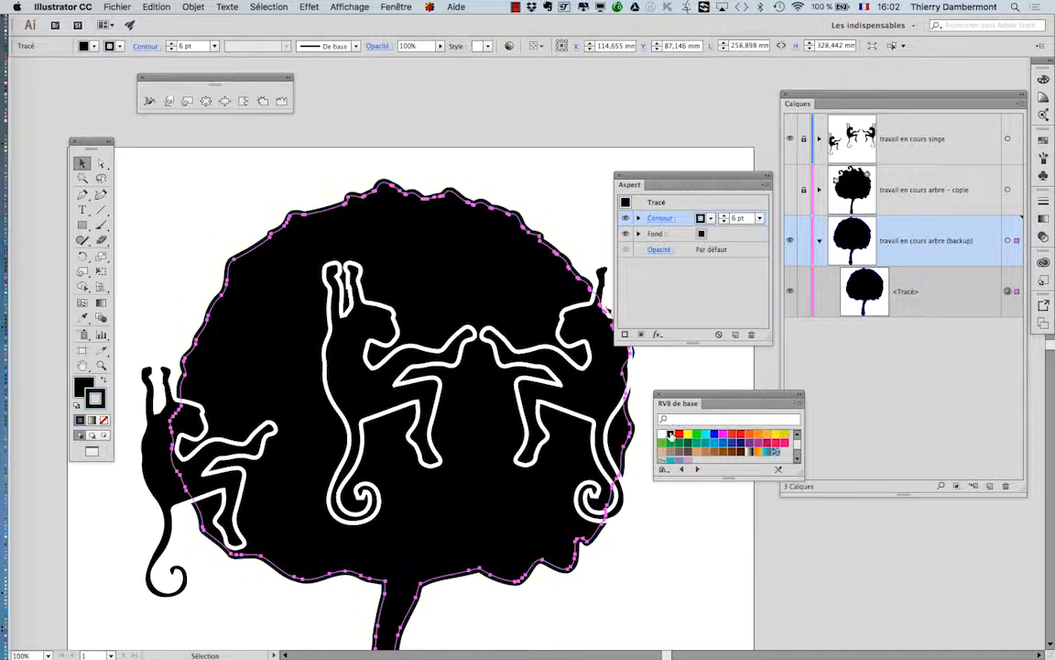
# - Return the tree path's stroke to pure blue from the RVB de base library and deselect the path
pyautogui.press('super+shift+a')
pyautogui.click(577, 289)
pyautogui.click(715, 434)
pyautogui.click(539, 209)
# - Target the tree's Tracé in the Calques panel and arrange the Aspect and Calques panels so both are fully visible
pyautogui.click(1008, 291)
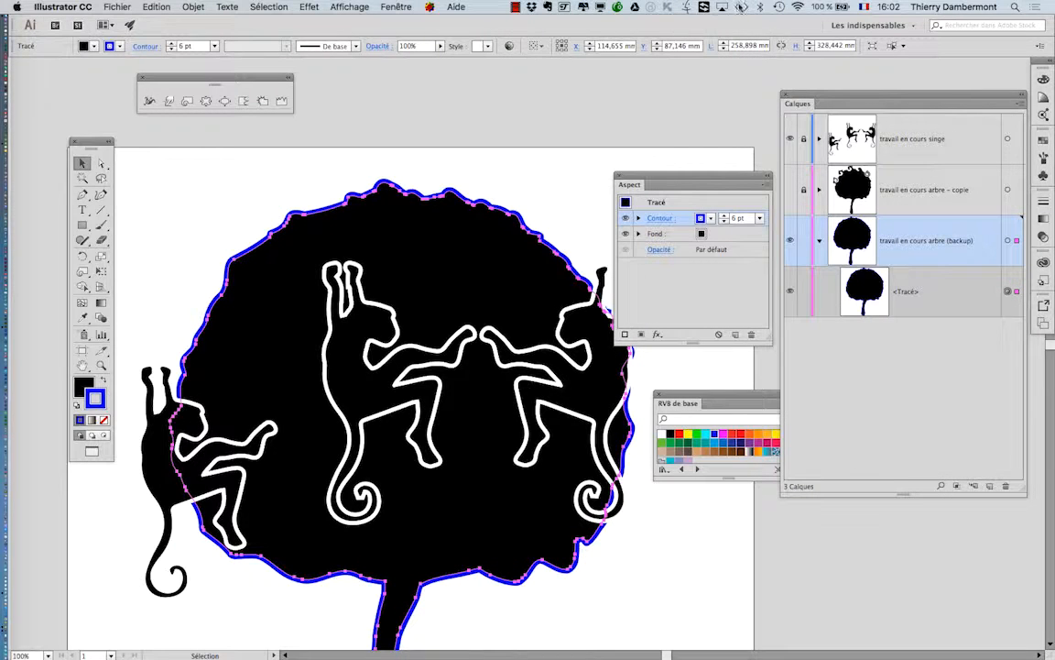
pyautogui.moveTo(682, 176); pyautogui.dragTo(708, 94)
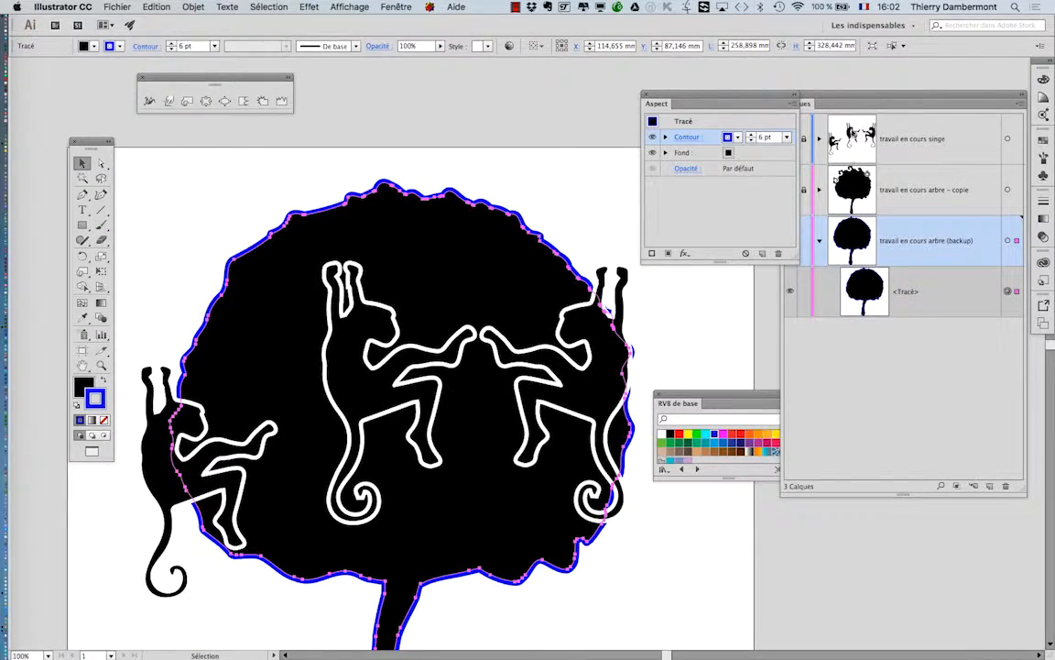
pyautogui.moveTo(840, 104); pyautogui.dragTo(750, 286)
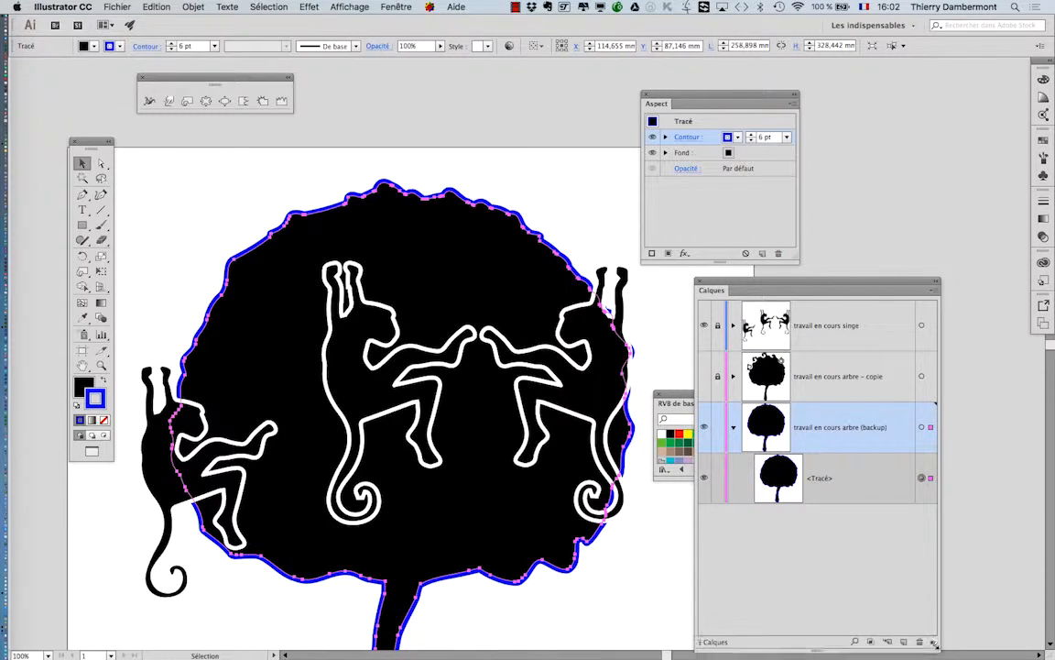
# - Shorten the Calques panel and set it and RVB de base aside, and widen the Aspect panel to show the stroke's alignment
pyautogui.moveTo(935, 649); pyautogui.dragTo(931, 574)
pyautogui.moveTo(748, 286); pyautogui.dragTo(910, 294)
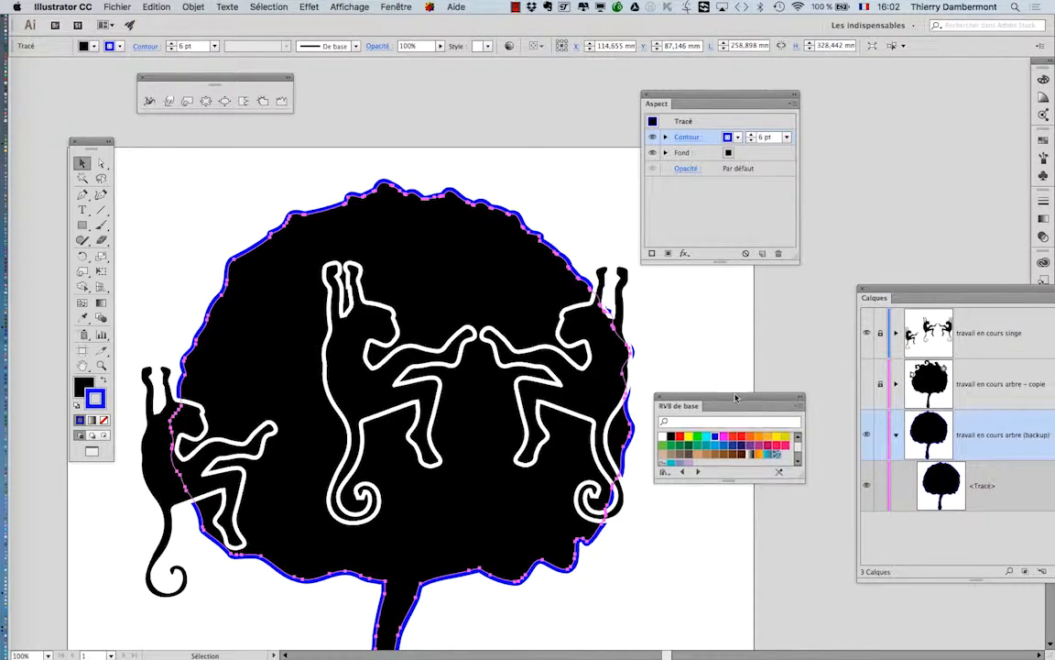
pyautogui.moveTo(673, 403); pyautogui.dragTo(707, 487)
pyautogui.moveTo(792, 254); pyautogui.dragTo(898, 241)
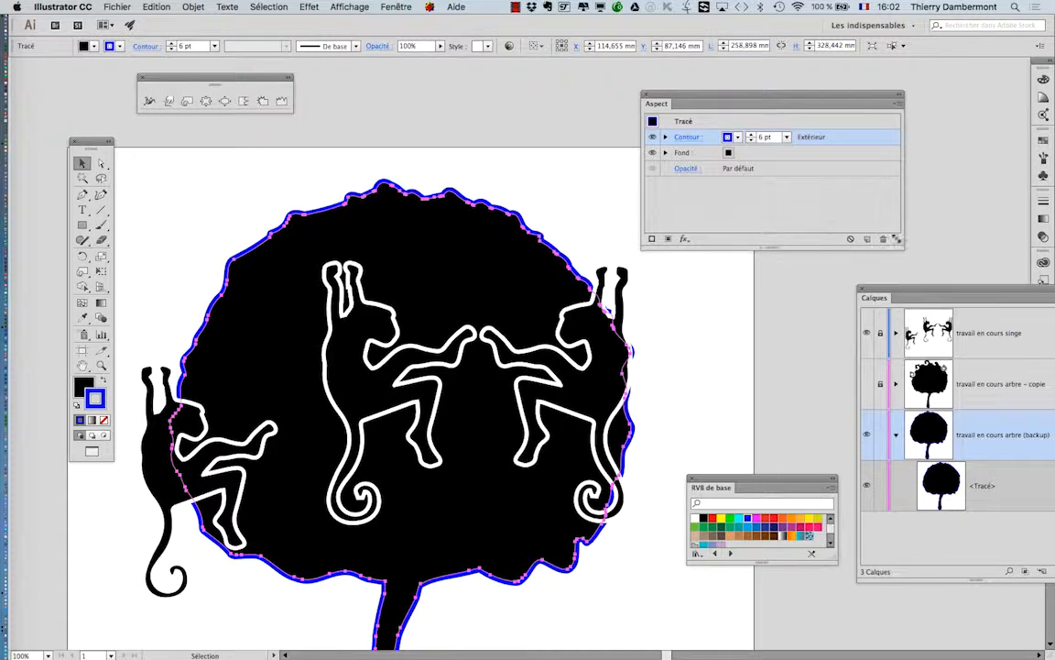
pyautogui.moveTo(704, 94); pyautogui.dragTo(622, 81)
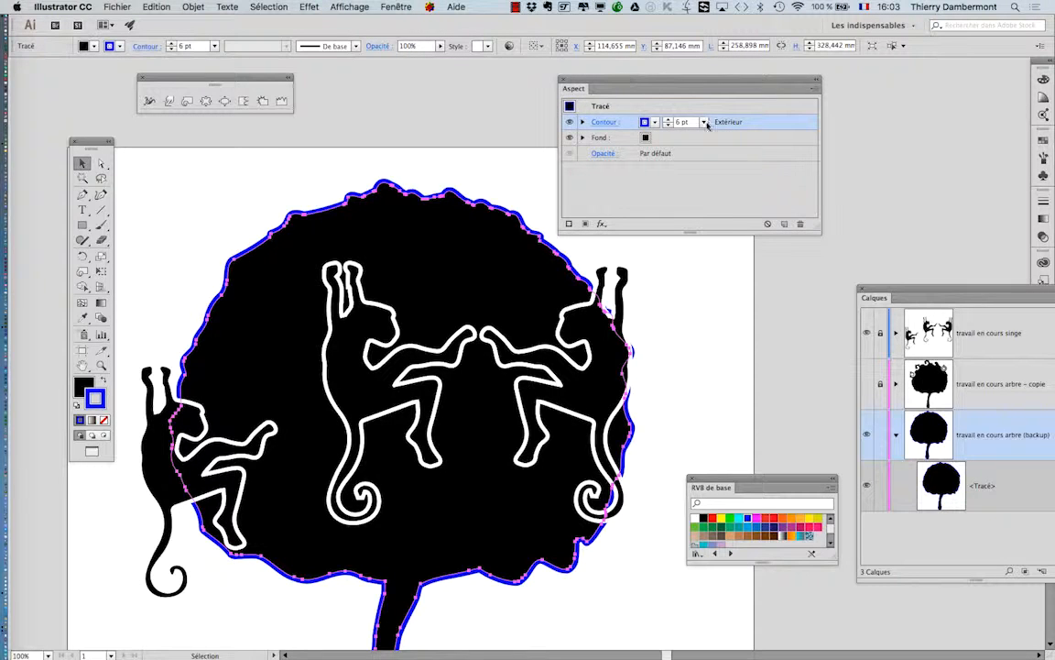
pyautogui.moveTo(676, 84); pyautogui.dragTo(687, 83)
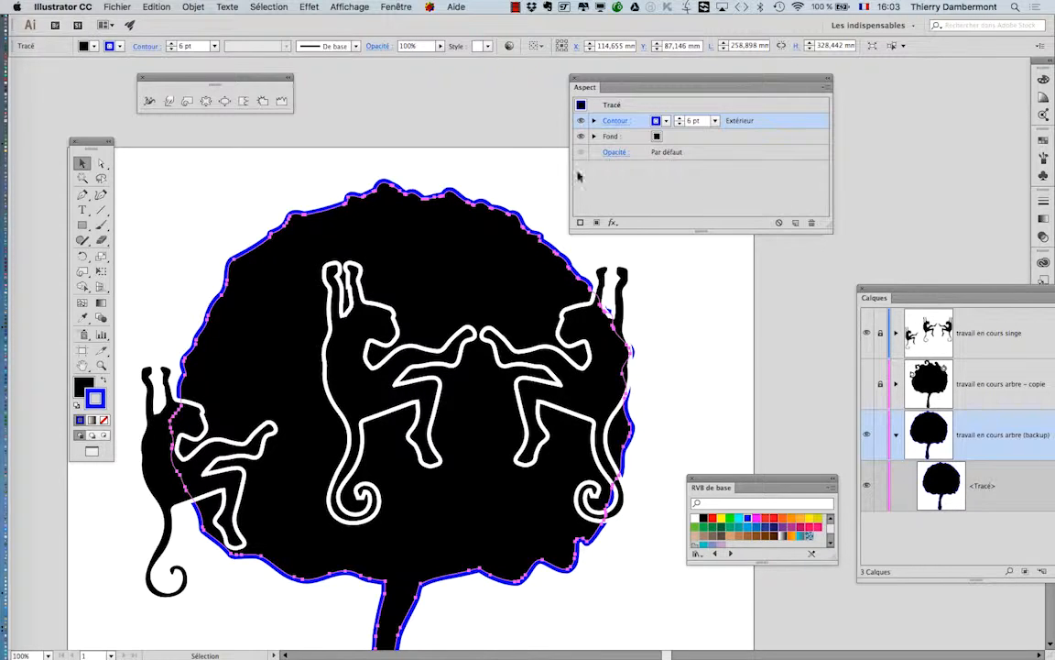
pyautogui.click(310, 6)
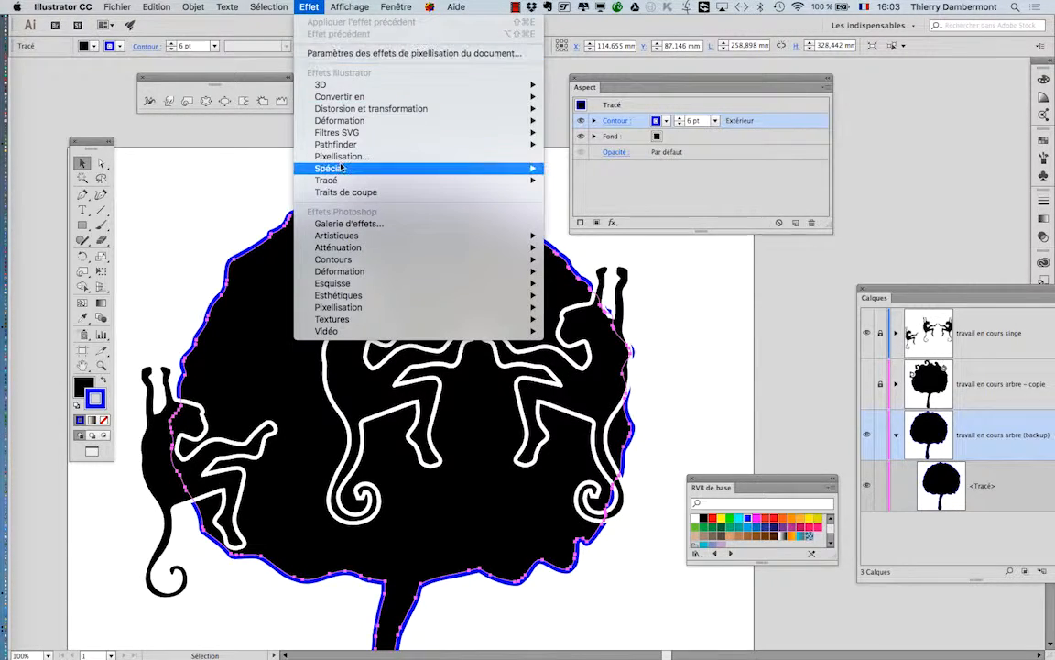
pyautogui.moveTo(533, 182)
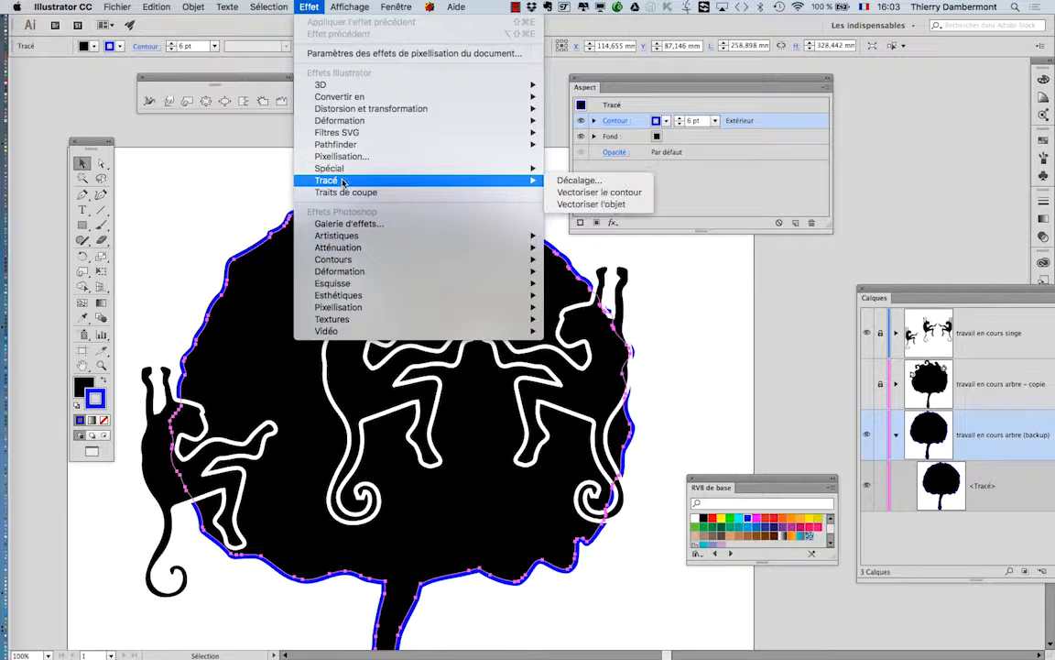
pyautogui.click(599, 191)
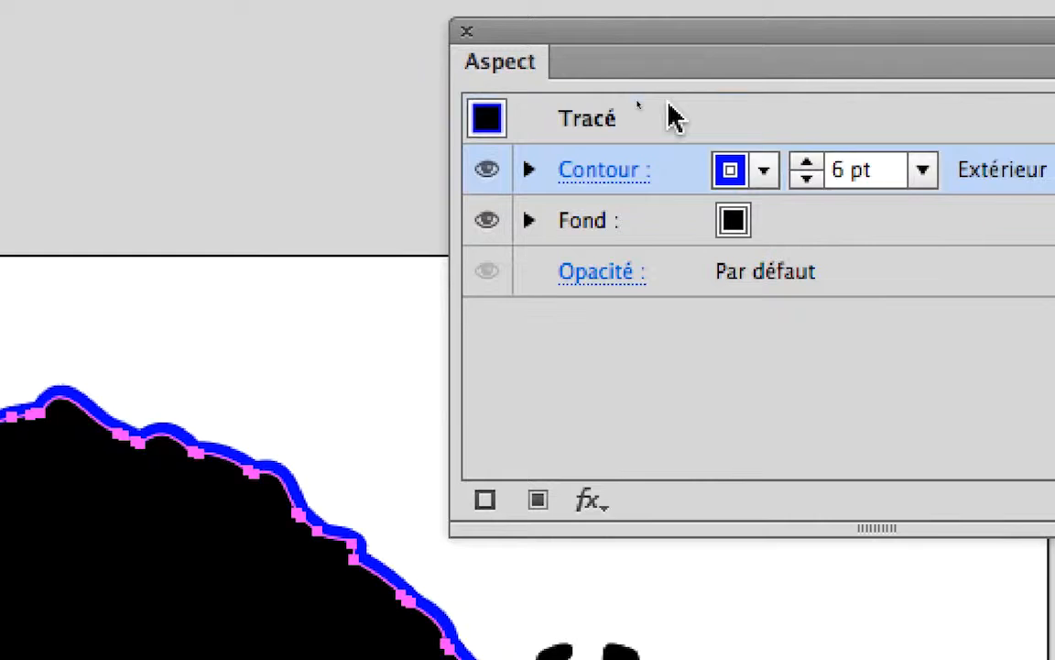
# - Make the tree path's Contour attribute active in Aspect and apply a previewed Décalage path effect of 3,5278 mm to it
pyautogui.click(676, 116)
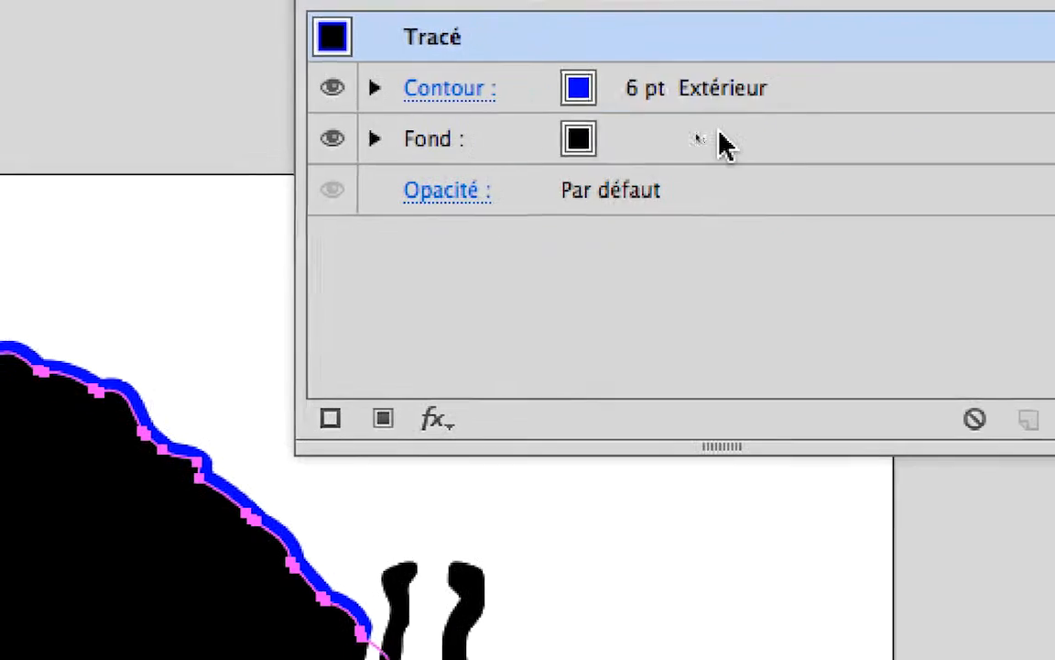
pyautogui.click(883, 203)
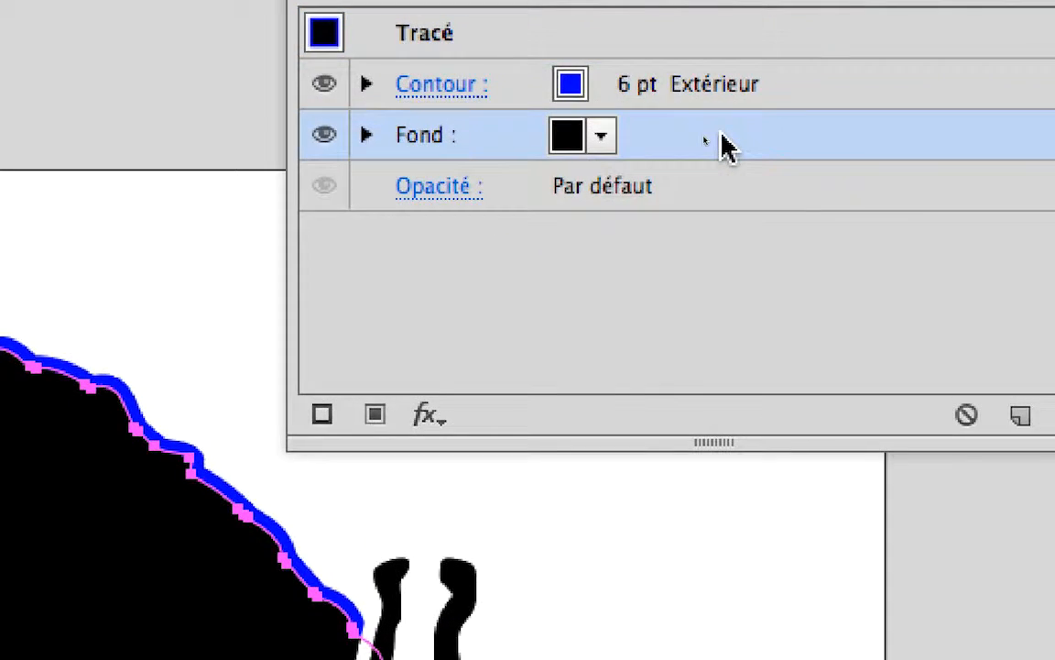
pyautogui.click(793, 87)
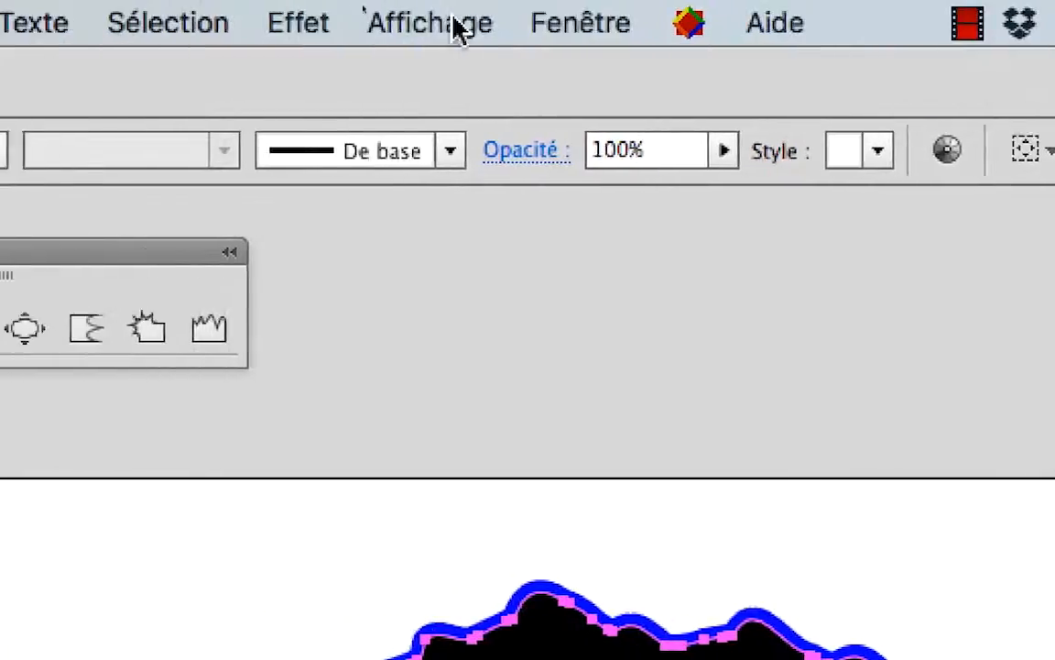
pyautogui.click(424, 24)
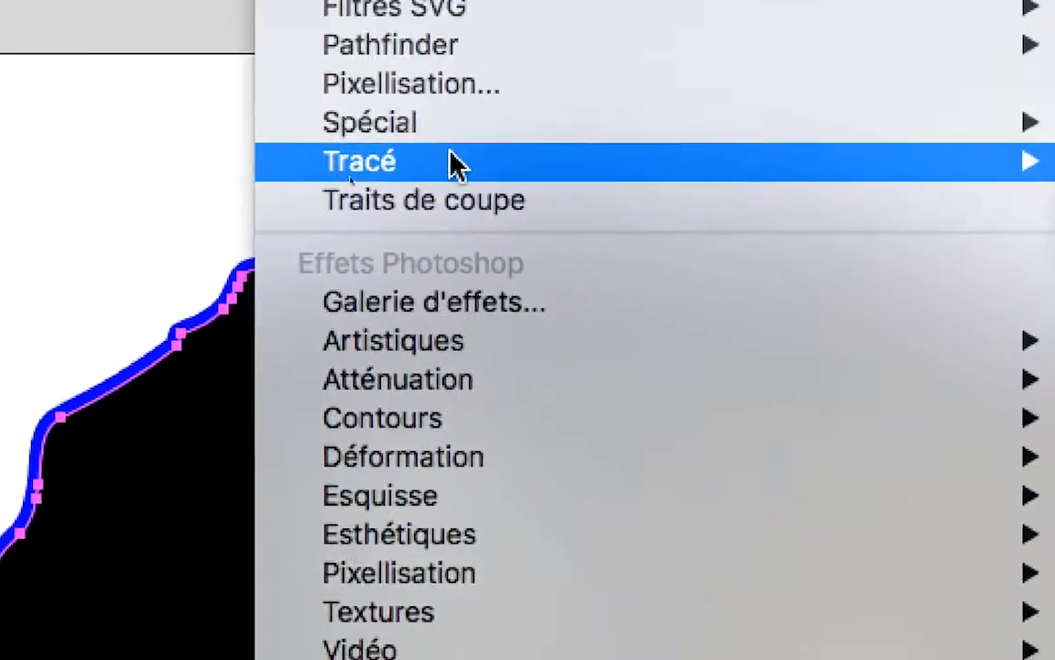
pyautogui.moveTo(967, 468)
pyautogui.click(608, 165)
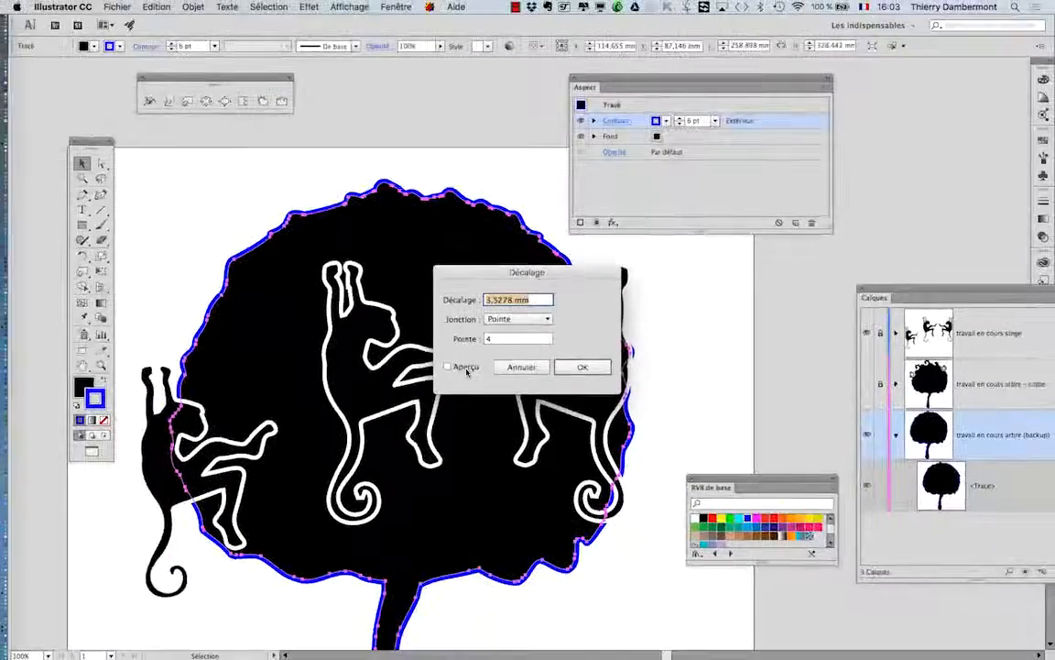
pyautogui.click(543, 312)
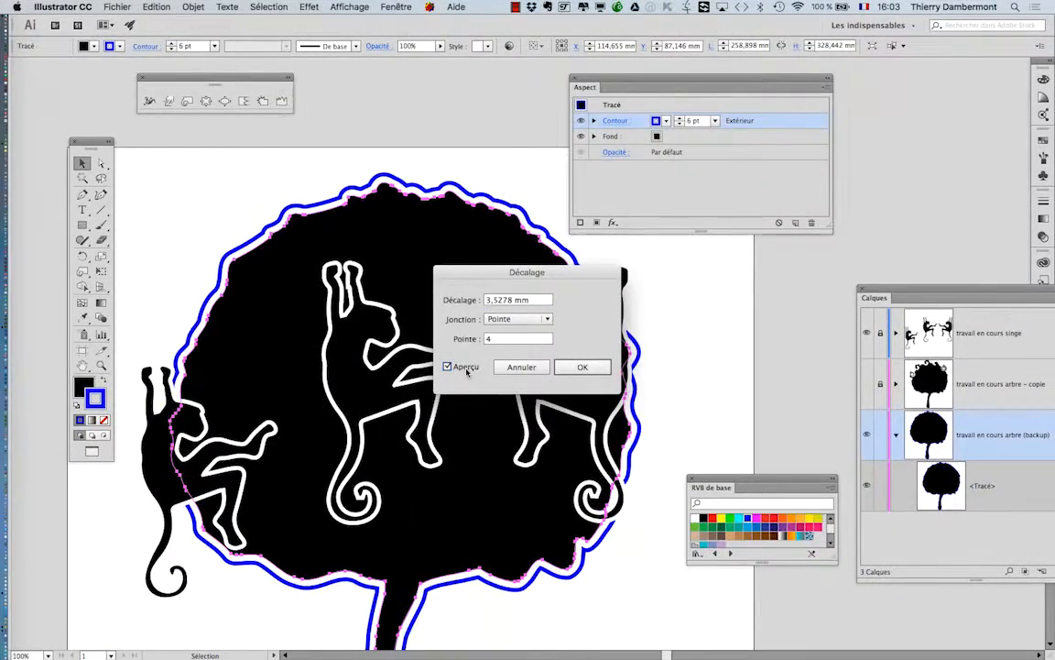
pyautogui.click(574, 370)
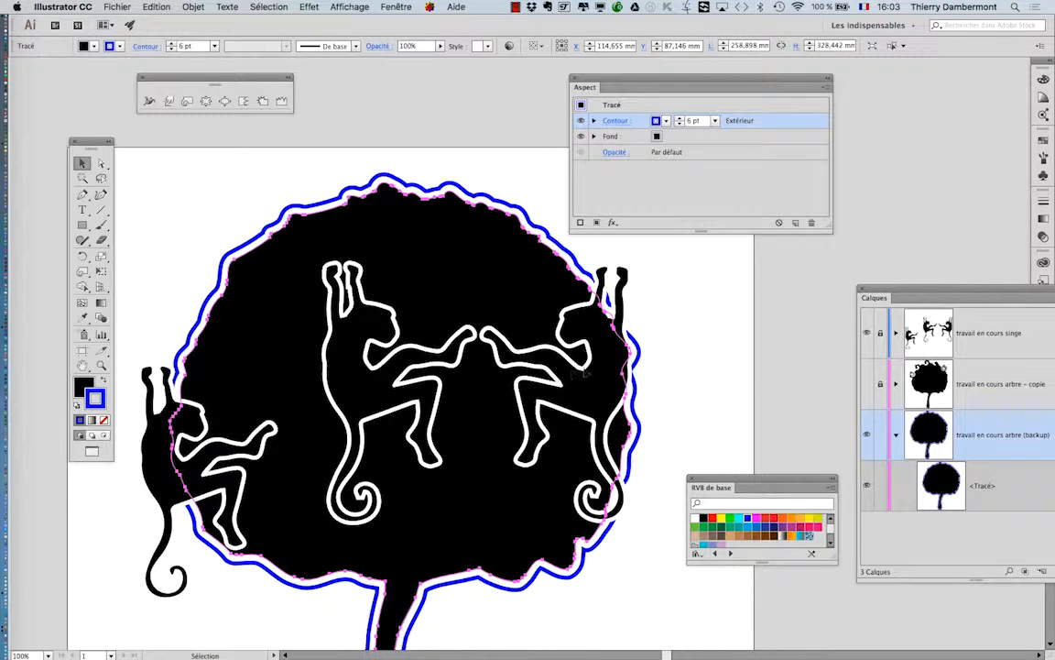
# - Set the tree's offset stroke to black from the RVB de base library and move that panel clear of Aspect
pyautogui.press('super')
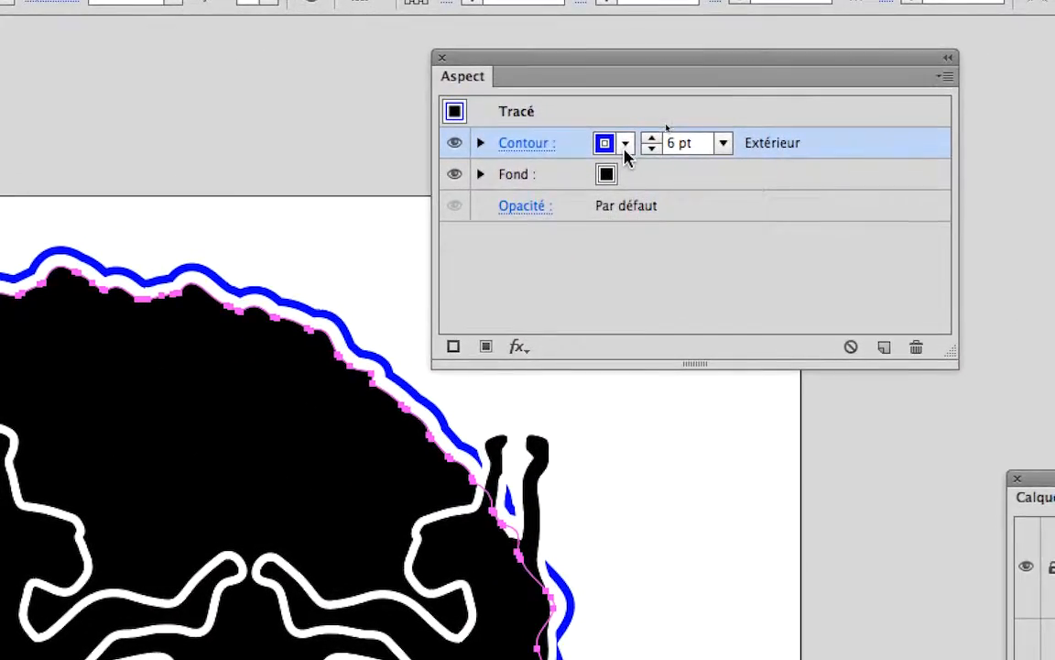
pyautogui.click(691, 90)
pyautogui.moveTo(676, 419)
pyautogui.mouseDown()
pyautogui.moveTo(632, 325)
pyautogui.moveTo(614, 240)
pyautogui.moveTo(618, 168)
pyautogui.mouseUp()
pyautogui.click(611, 245)
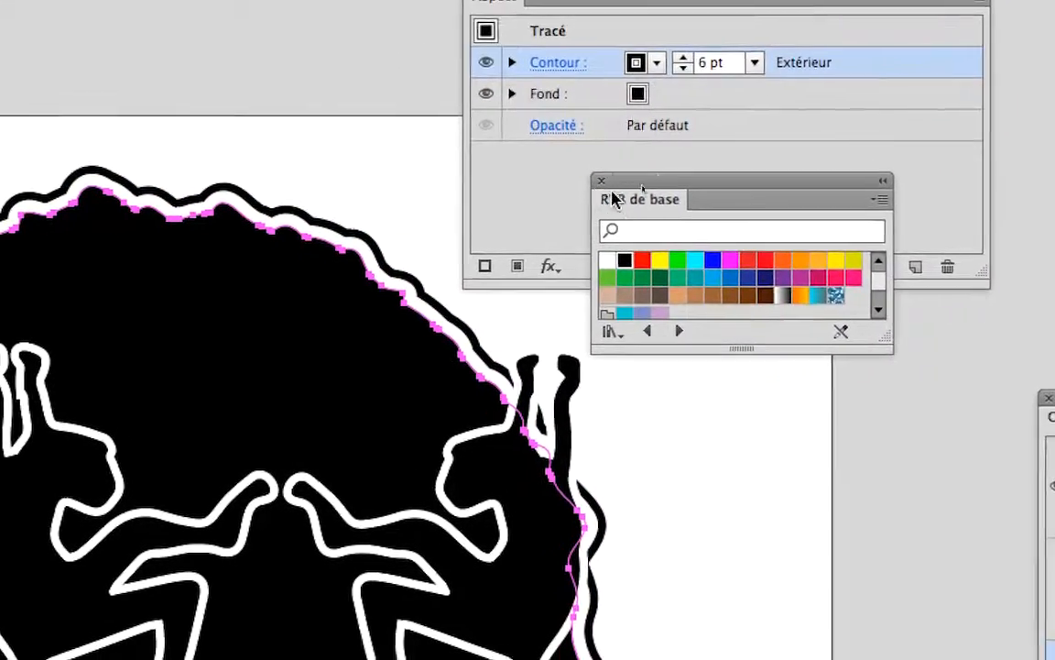
pyautogui.moveTo(618, 176); pyautogui.dragTo(657, 246)
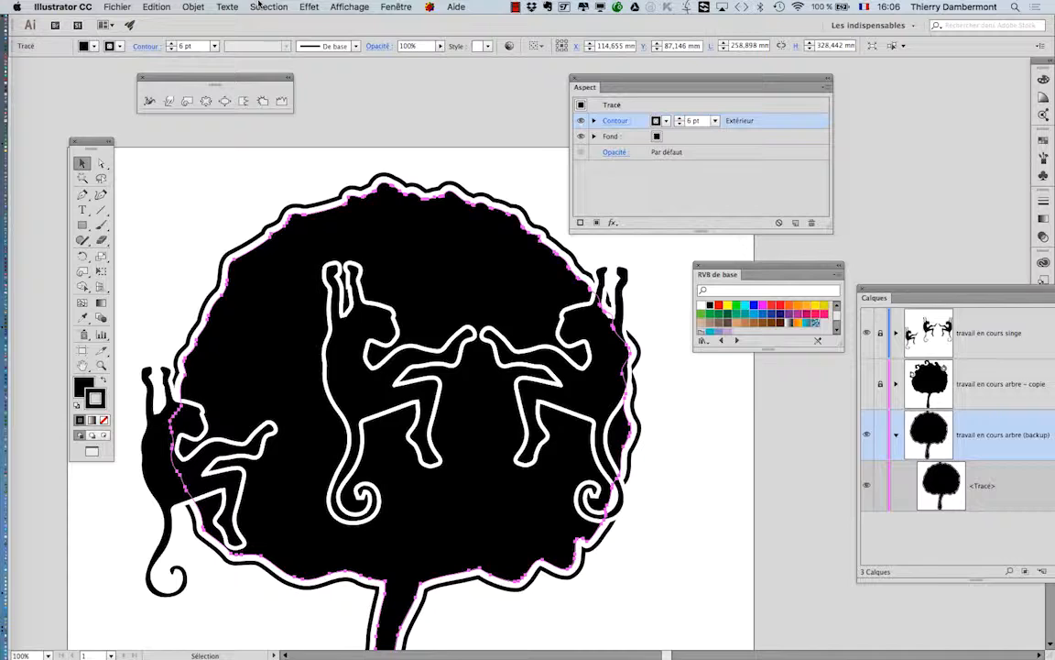
# - Try to apply the Décalage path effect to the tree's stroke a second time
pyautogui.click(309, 6)
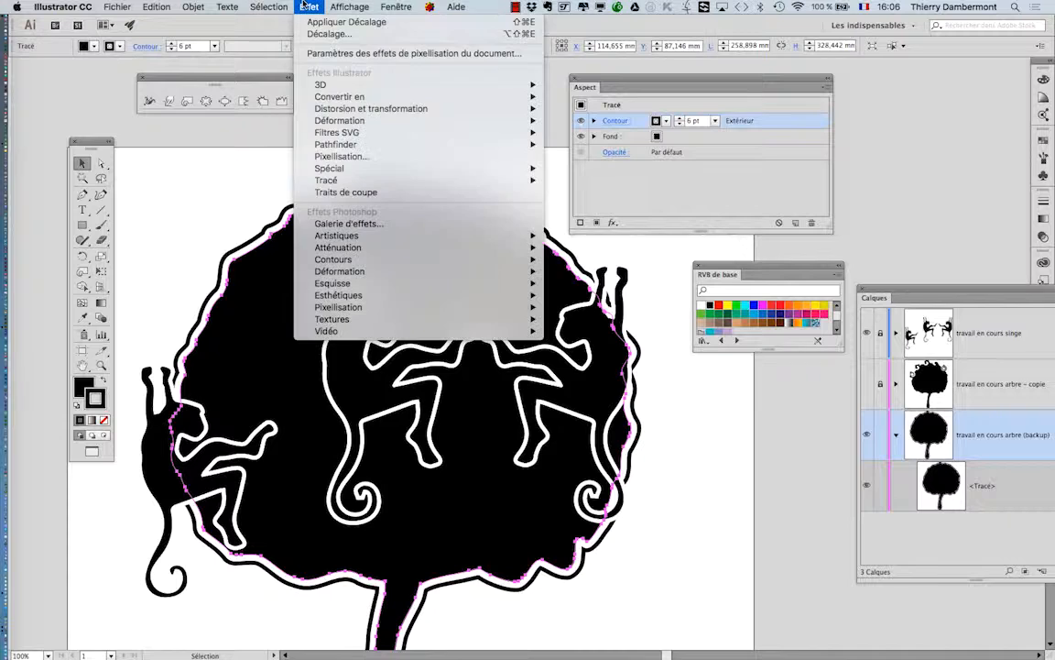
pyautogui.moveTo(388, 181)
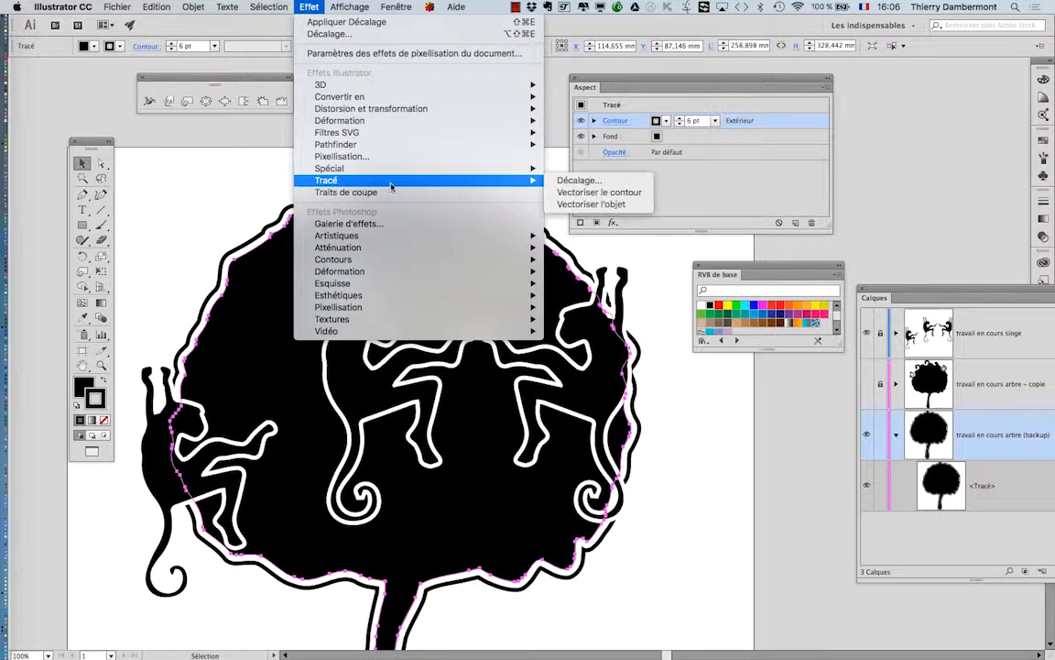
pyautogui.click(632, 184)
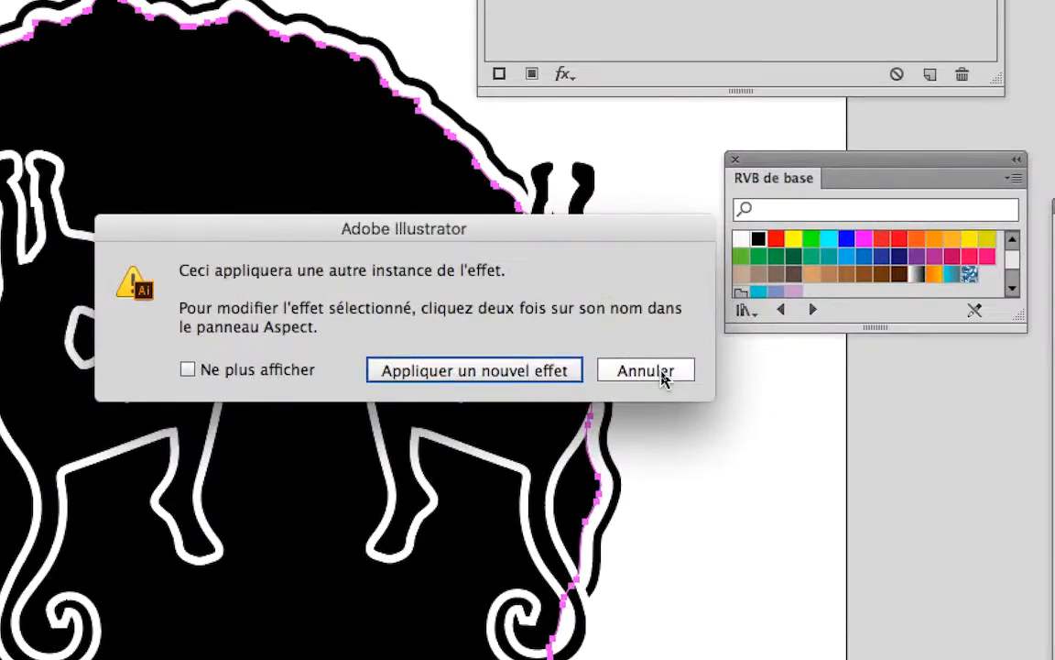
pyautogui.click(656, 371)
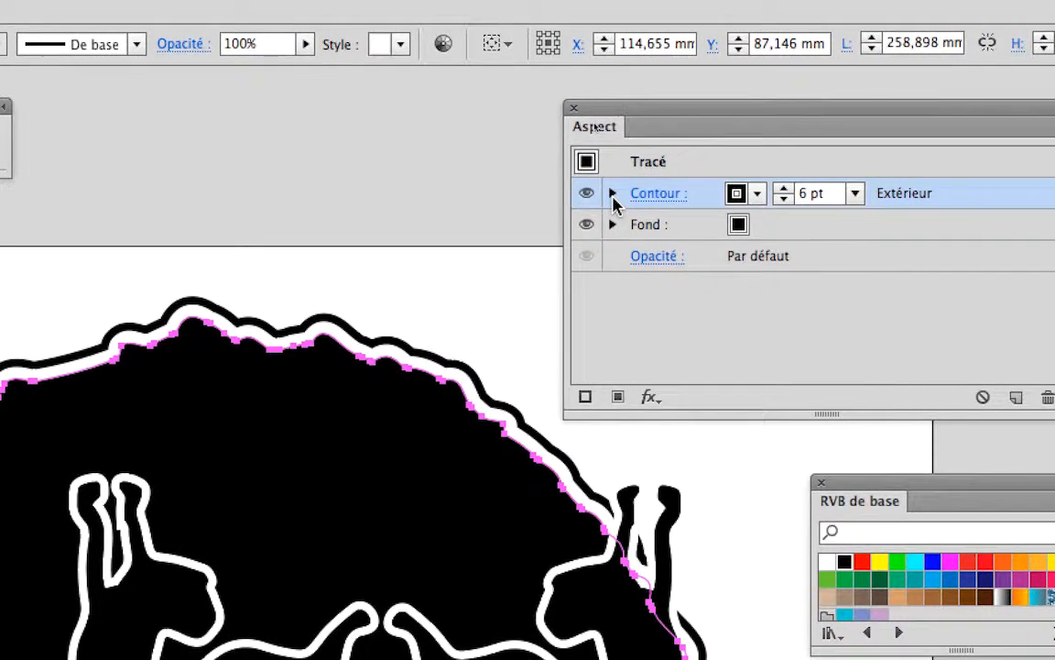
# - Expand the Contour attribute in Aspect and toggle its Décalage effect's visibility off and on to compare the outline
pyautogui.click(613, 198)
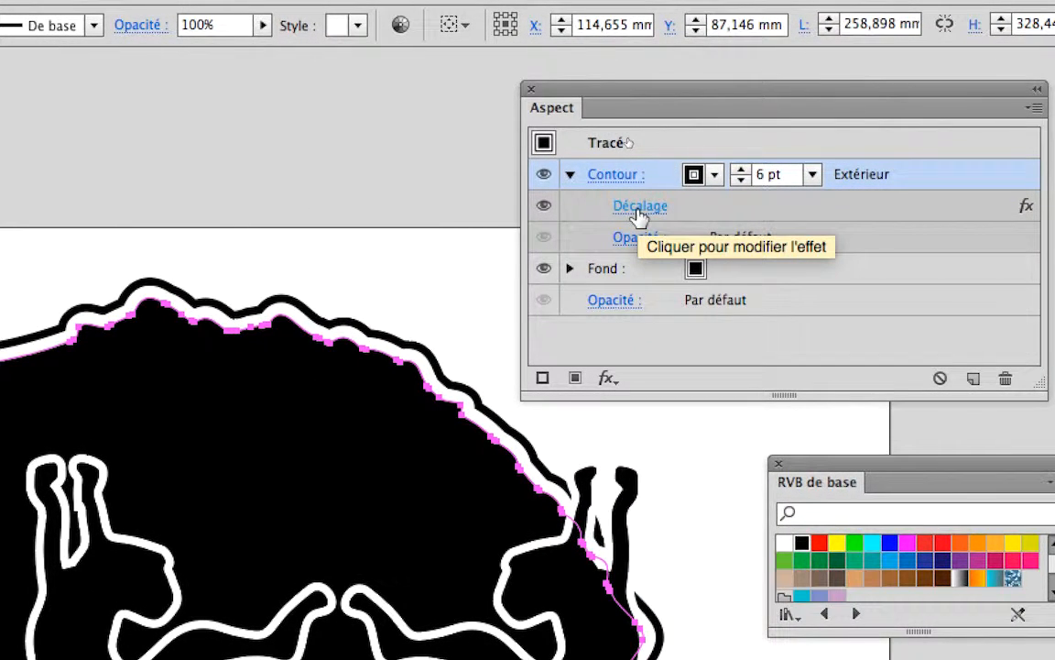
pyautogui.click(543, 206)
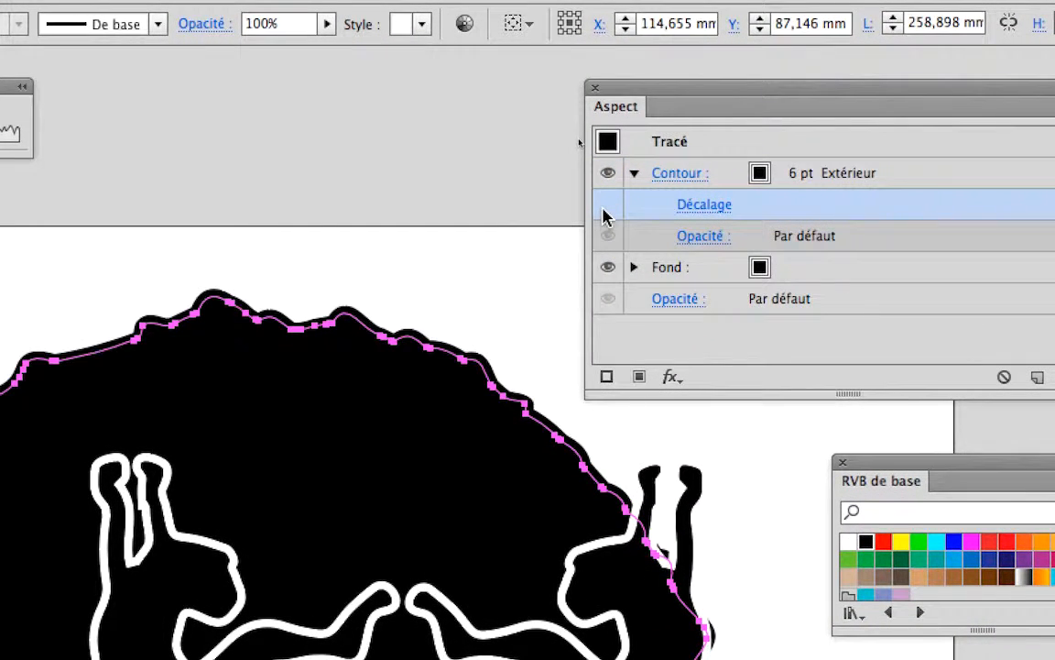
pyautogui.click(605, 210)
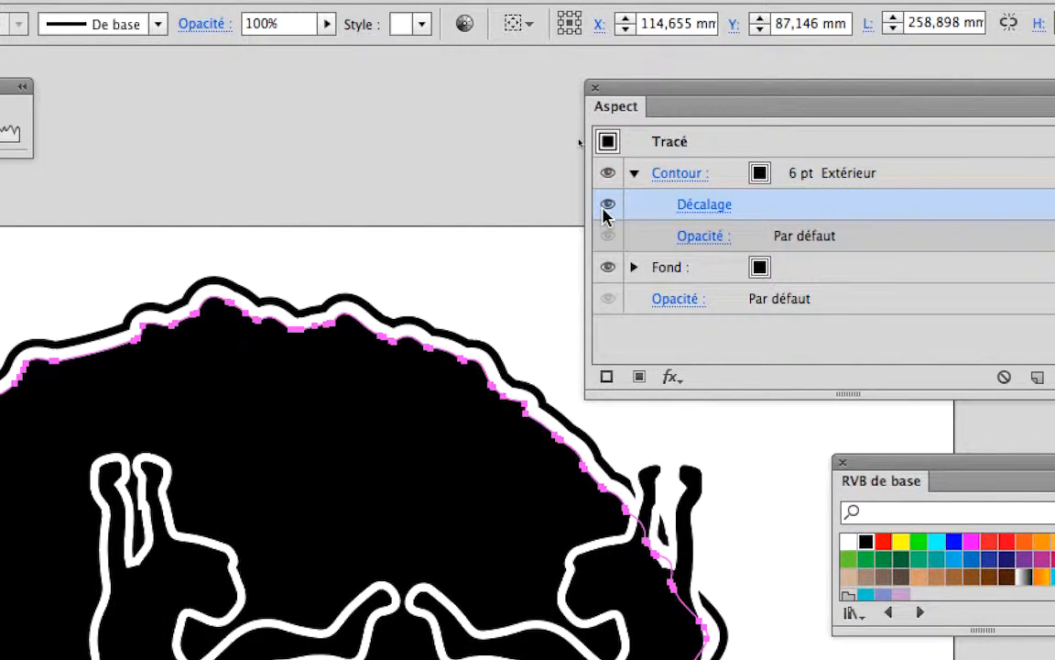
pyautogui.click(604, 210)
pyautogui.click(603, 210)
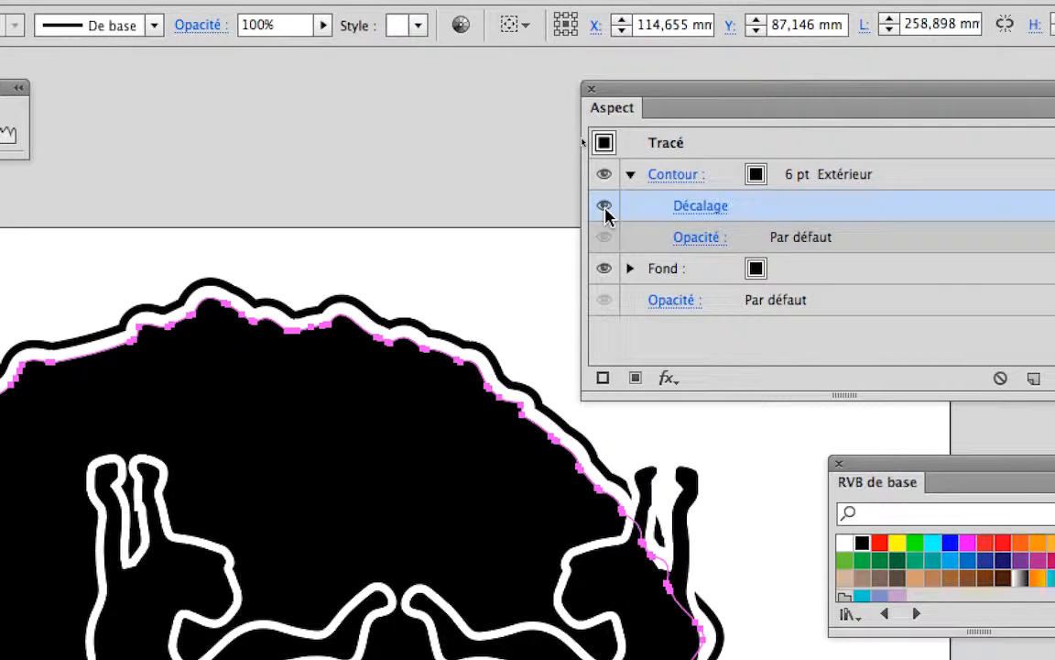
pyautogui.click(605, 210)
pyautogui.click(605, 210)
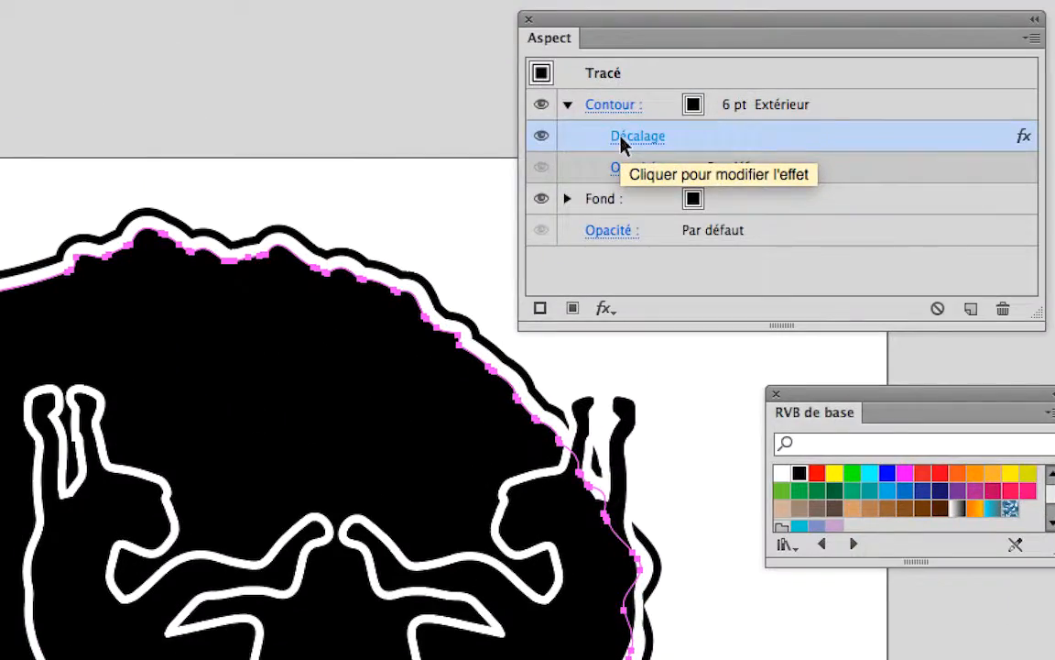
# - Edit the stroke's existing Décalage effect from Aspect with preview on and set the offset to 2 mm
pyautogui.click(622, 138)
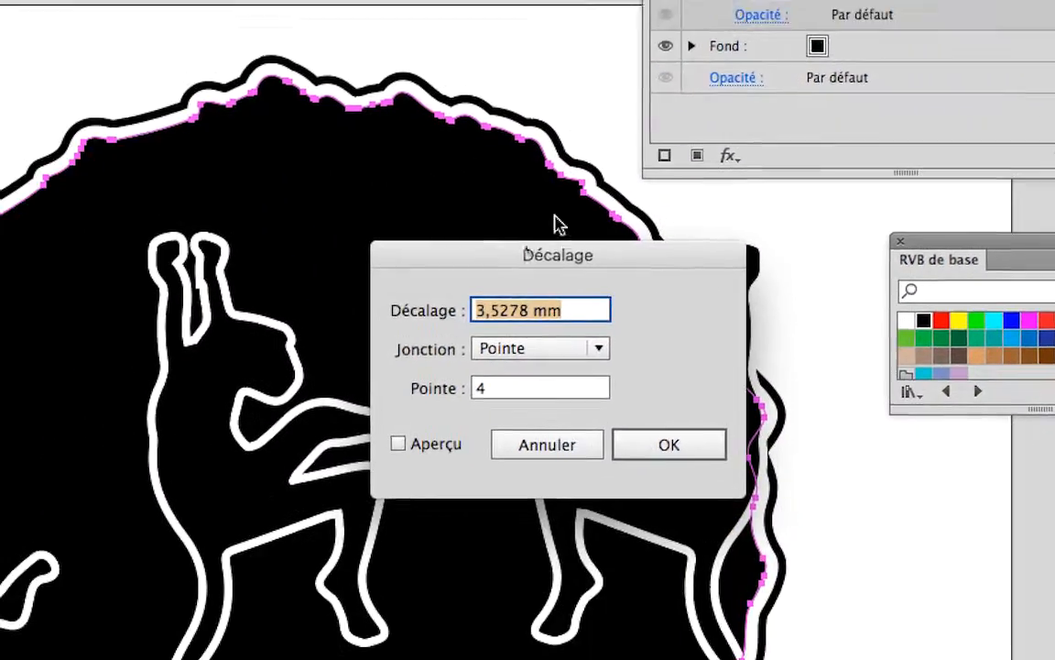
pyautogui.moveTo(442, 408); pyautogui.dragTo(20, 20)
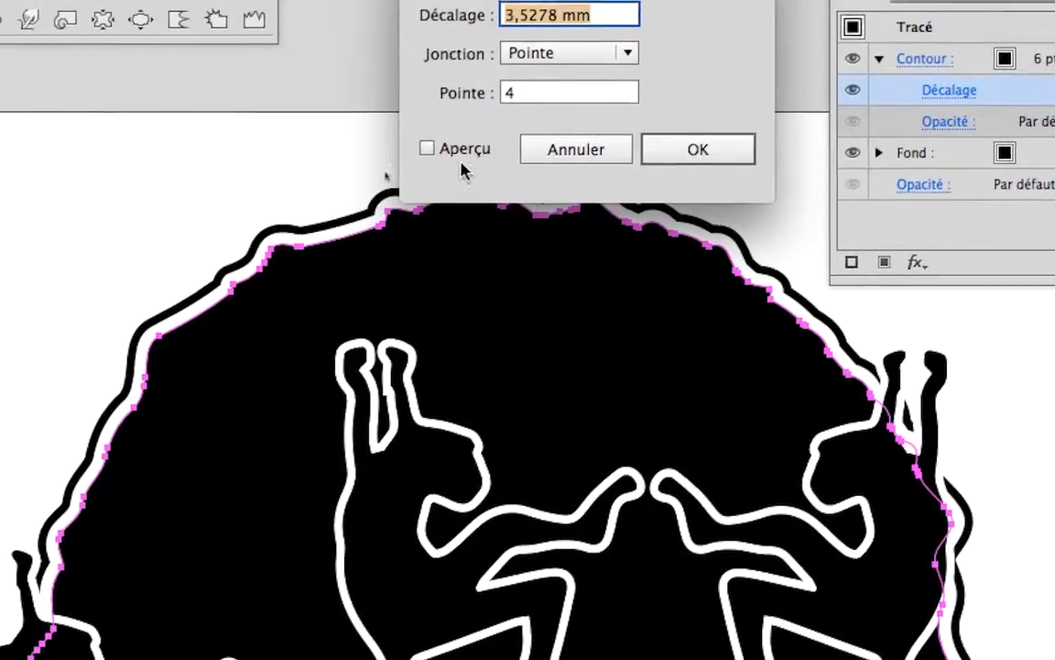
pyautogui.click(120, 190)
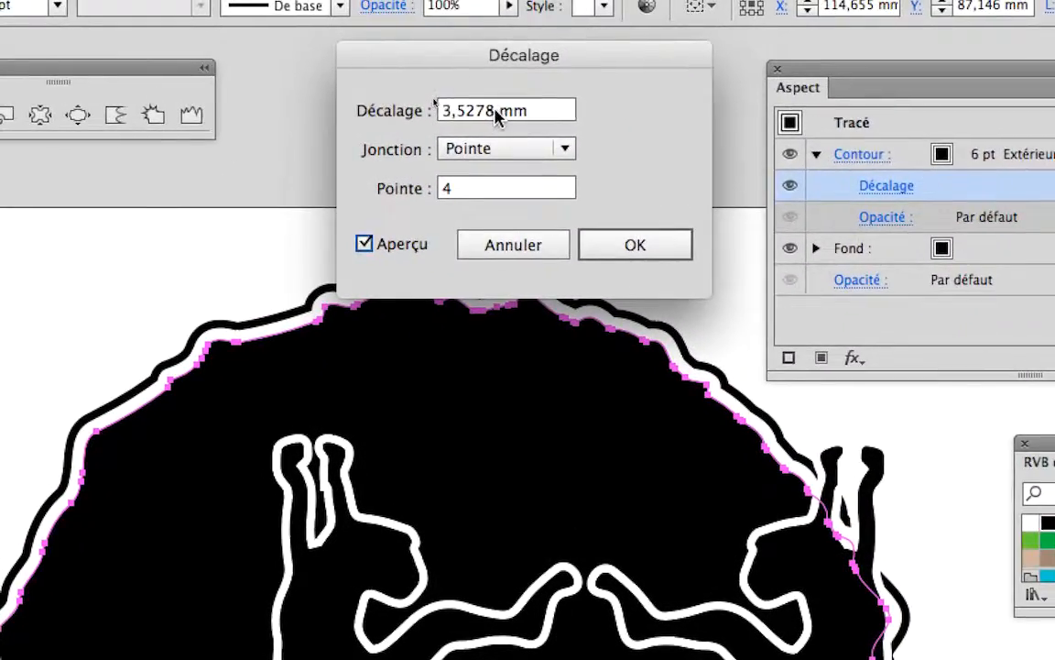
pyautogui.doubleClick(496, 112)
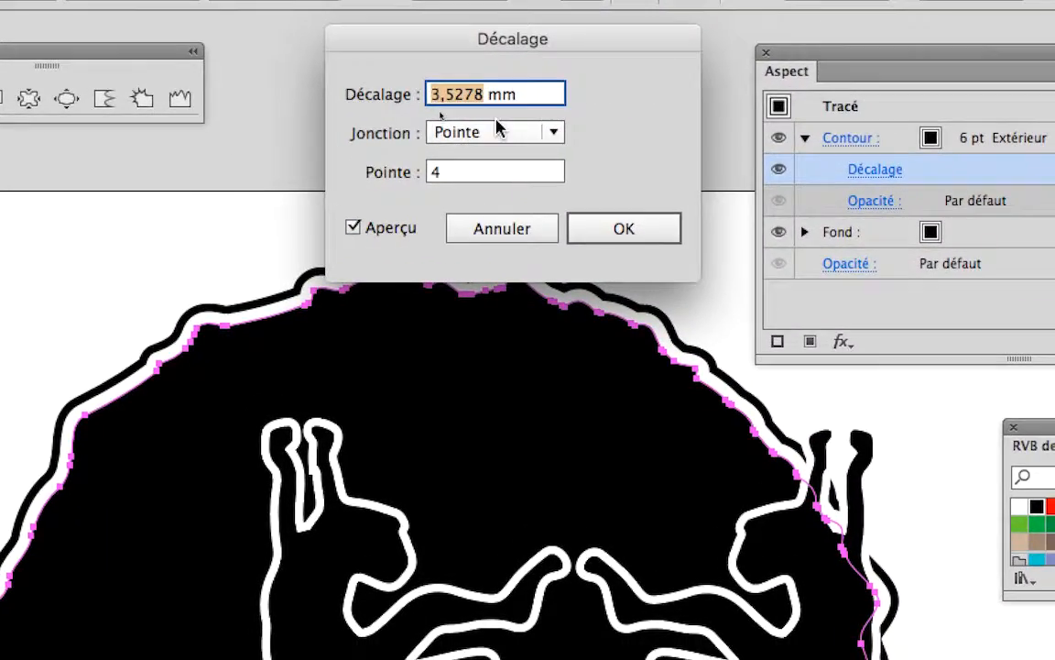
pyautogui.write('2')
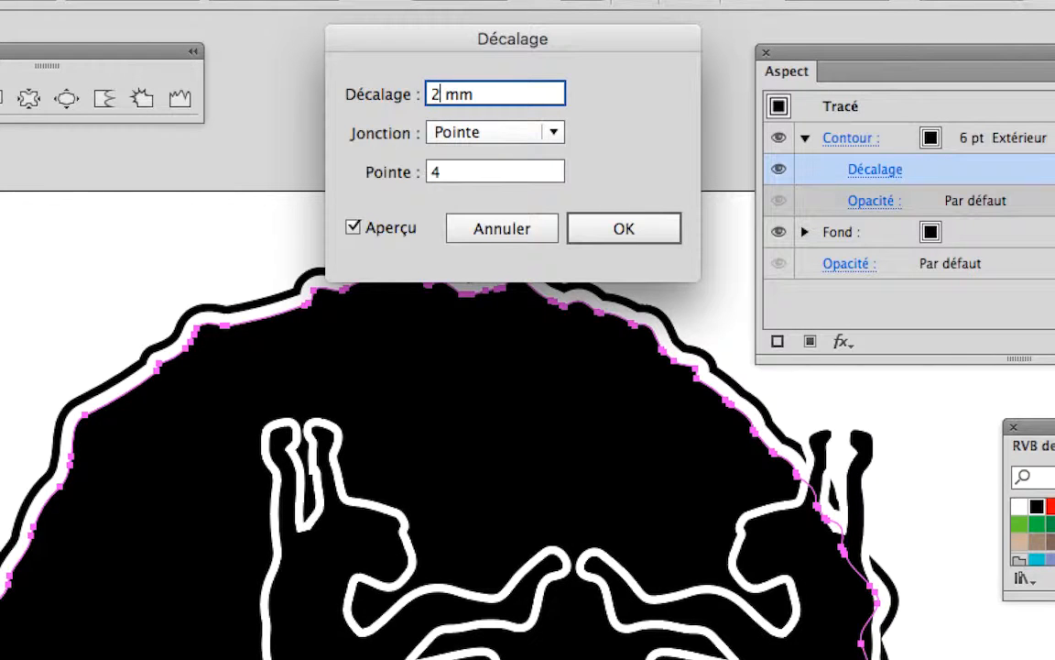
pyautogui.press('Tab')
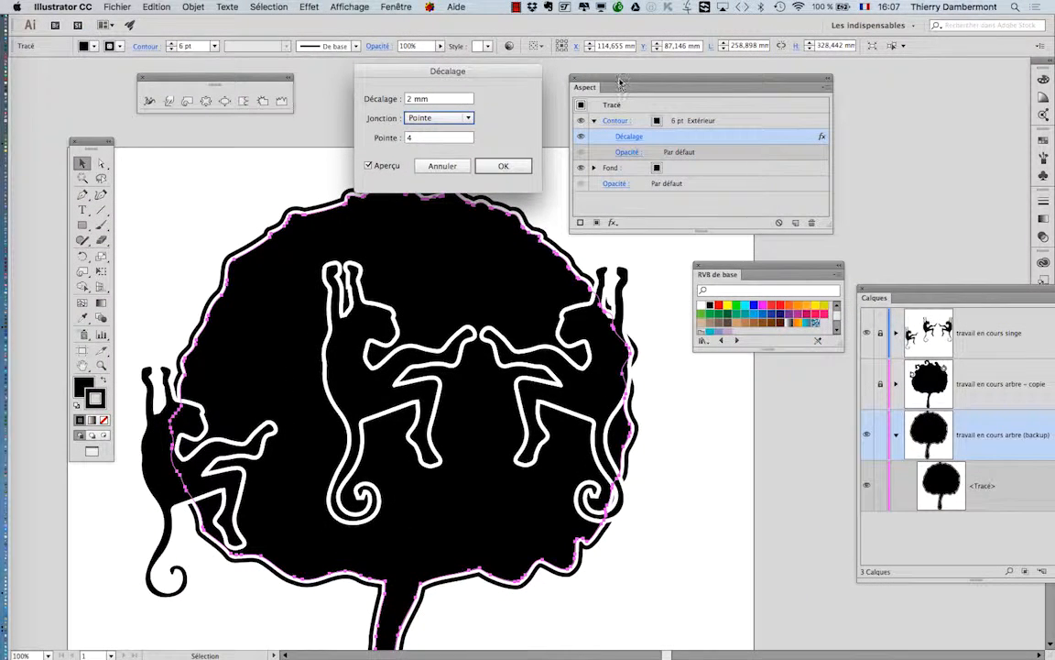
pyautogui.click(490, 166)
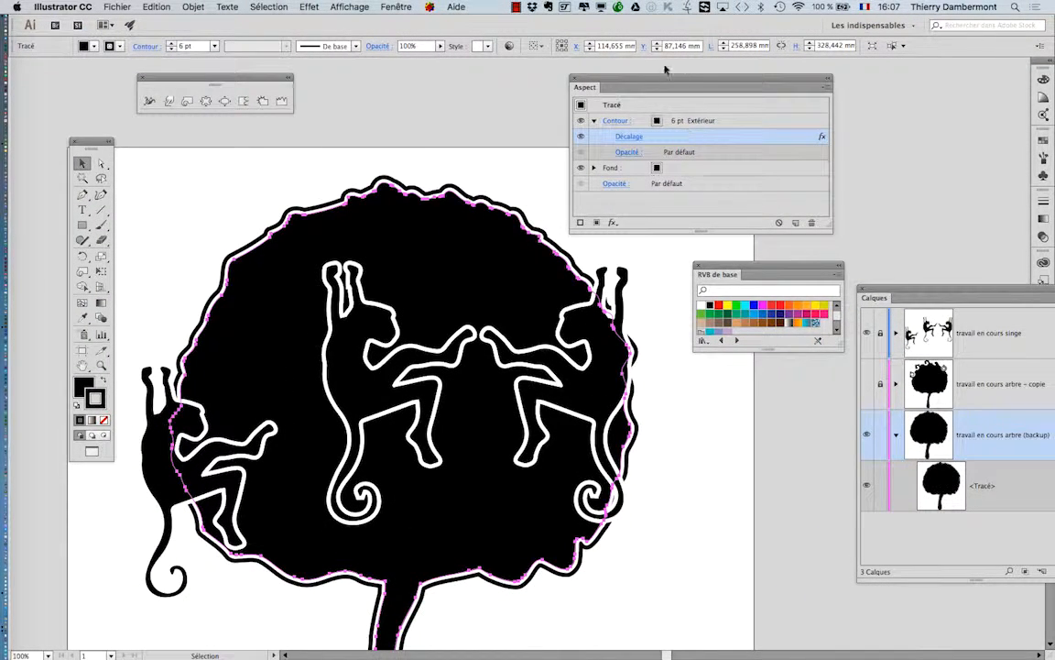
# - Move the Aspect panel off the tree, deselect the path to check its outline, and bring the panel back nearer
pyautogui.moveTo(719, 77); pyautogui.dragTo(887, 73)
pyautogui.click(215, 181)
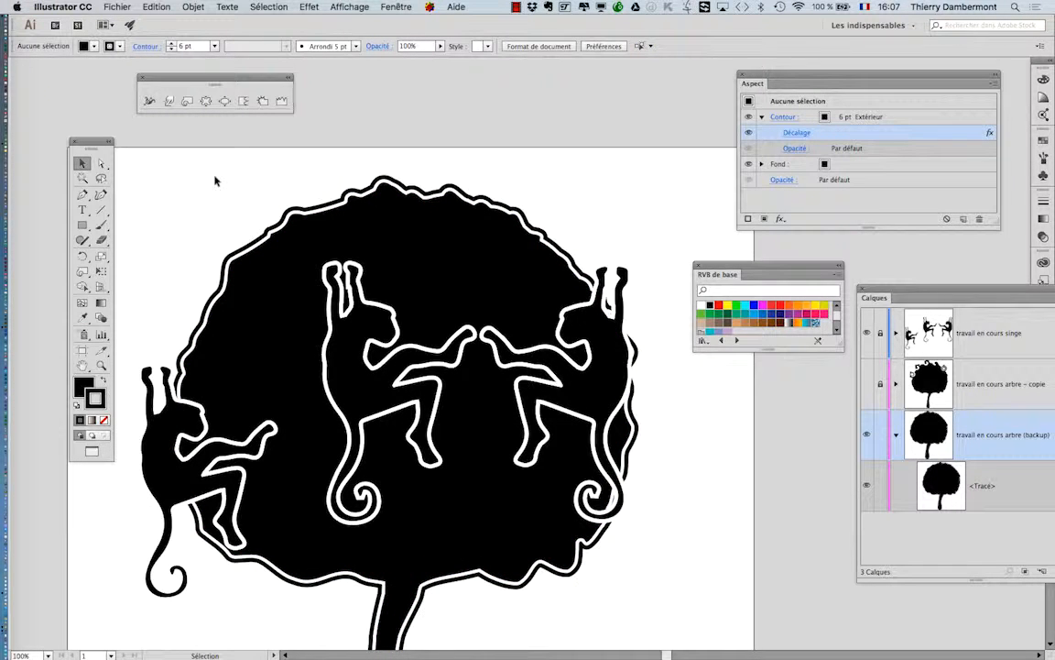
pyautogui.moveTo(778, 89); pyautogui.dragTo(643, 104)
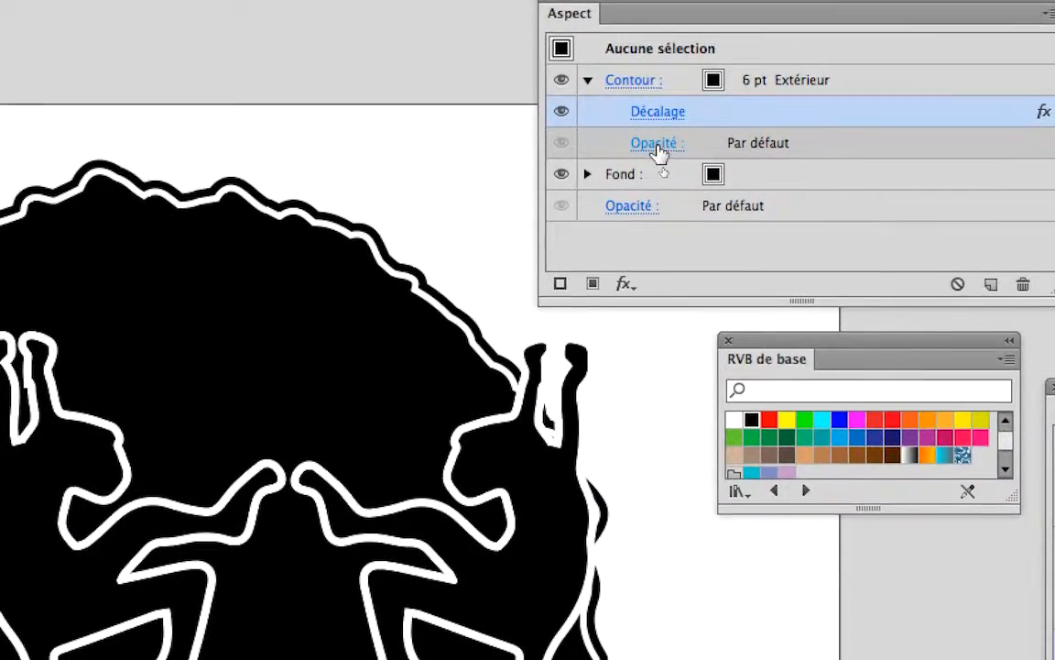
# - Open the Décalage effect on the tree path's stroke for editing and turn on its preview
pyautogui.click(665, 170)
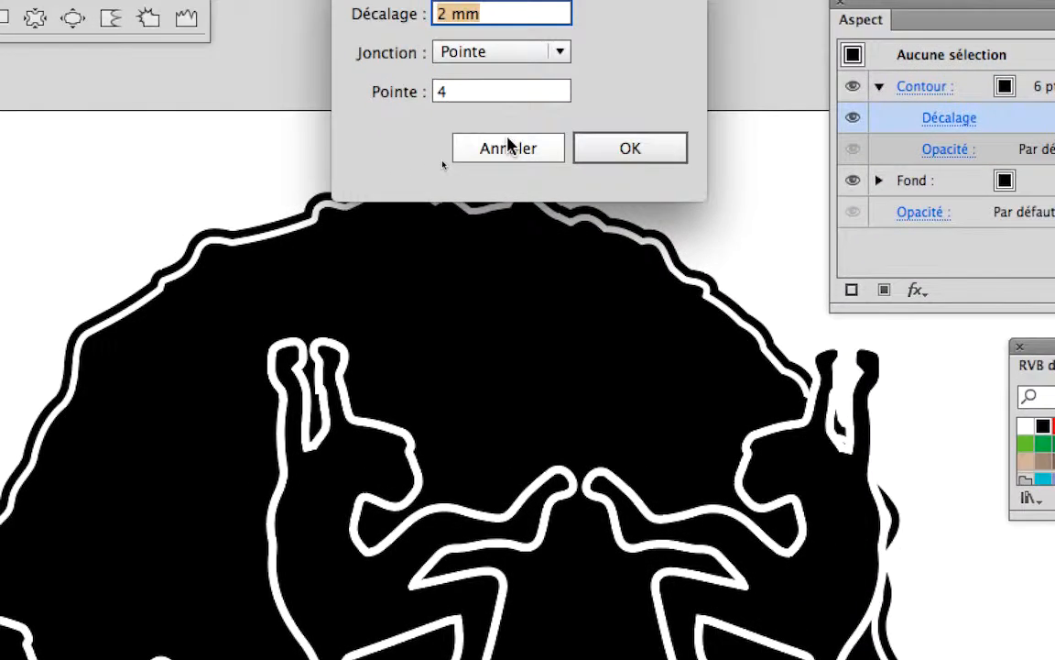
pyautogui.click(509, 146)
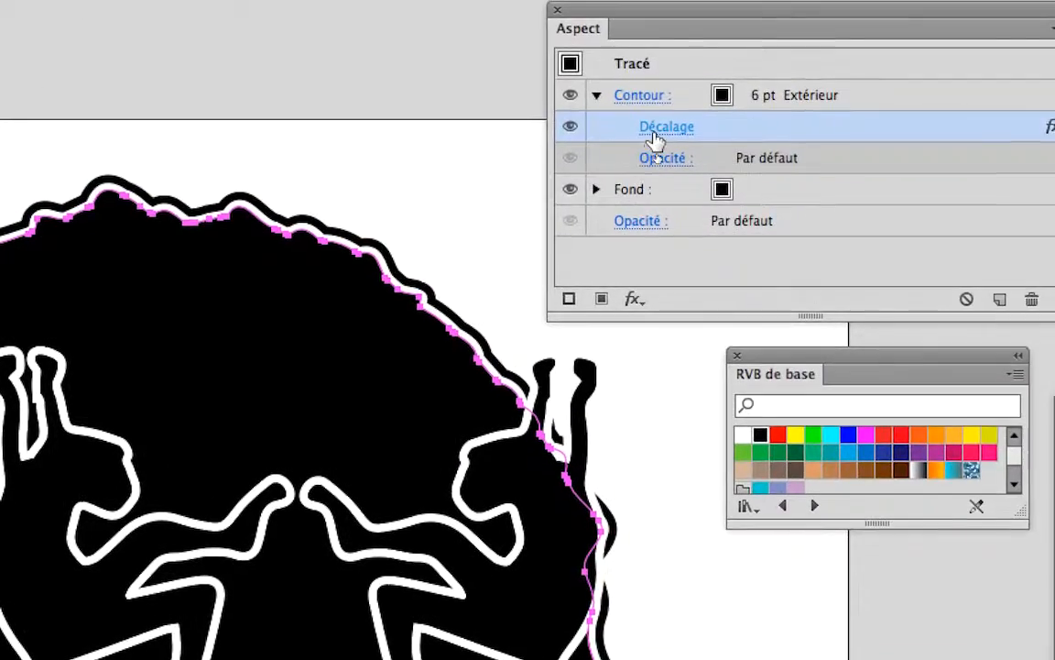
pyautogui.click(655, 141)
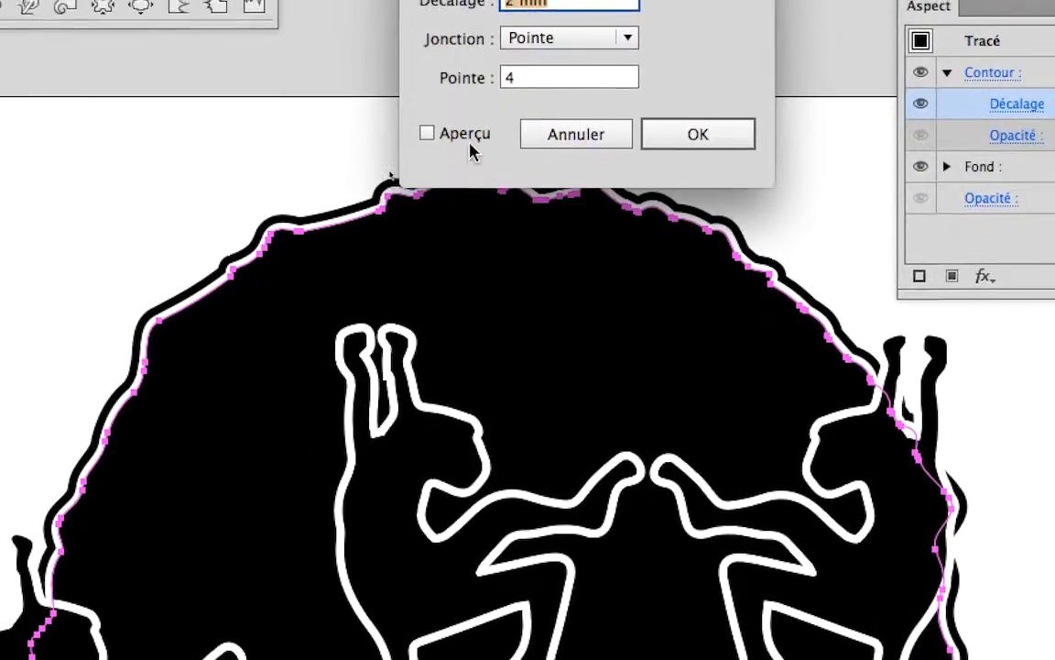
pyautogui.click(414, 133)
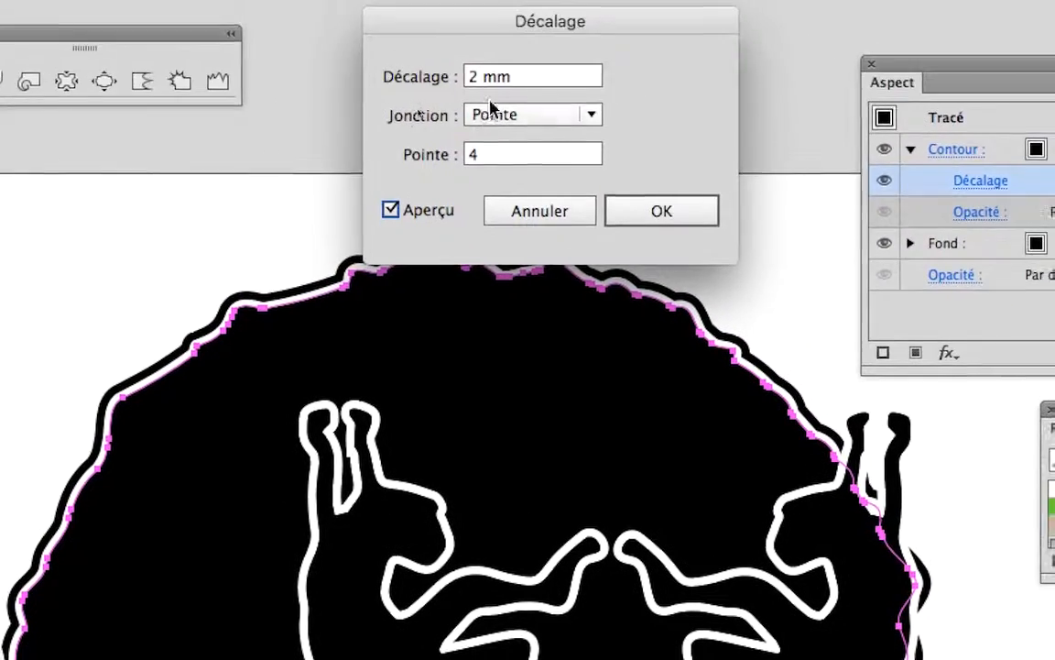
# - Try offsets of 4 mm, 6 mm and 3 mm for the stroke's Décalage effect to compare the previewed outlines
pyautogui.doubleClick(483, 91)
pyautogui.write('4')
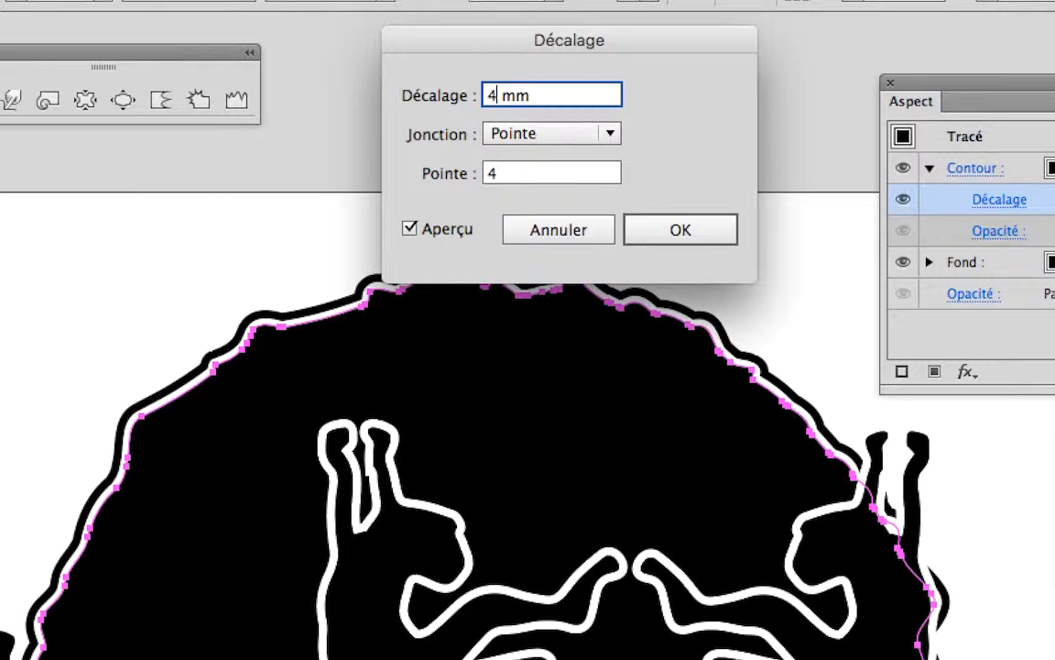
pyautogui.press('Tab')
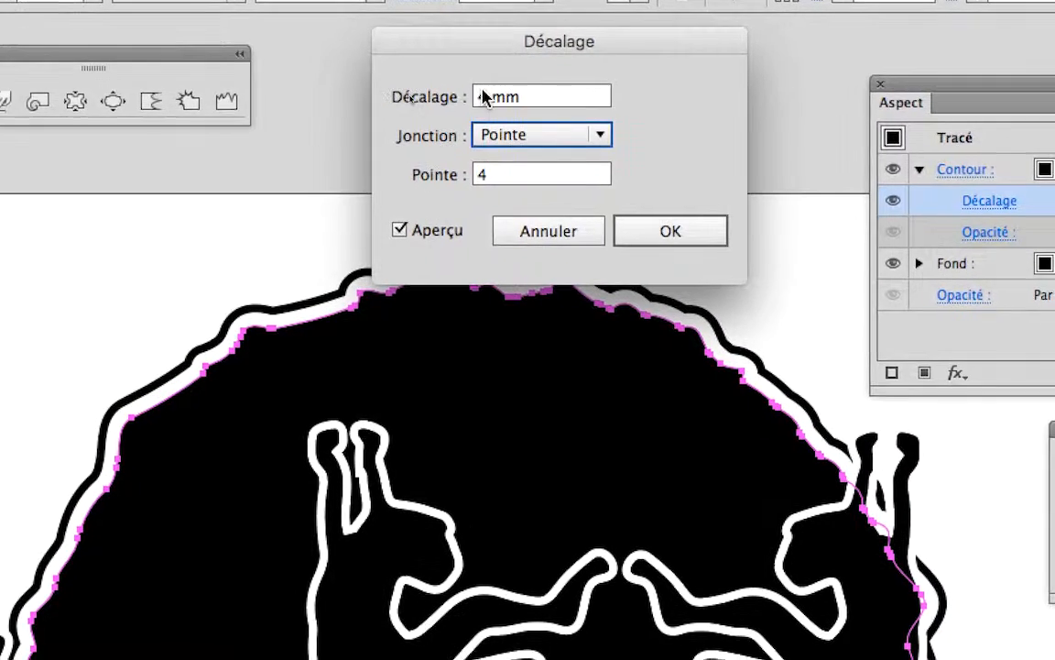
pyautogui.doubleClick(487, 95)
pyautogui.write('6')
pyautogui.press('Tab')
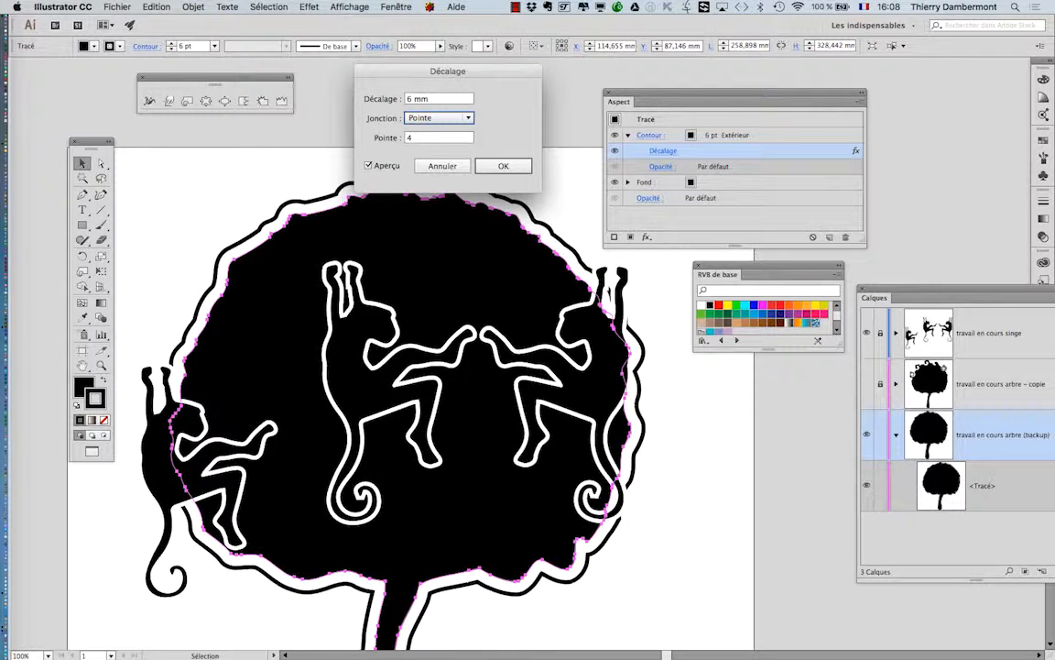
pyautogui.hotkey('shift', 'Tab')
pyautogui.write('3')
pyautogui.press('Tab')
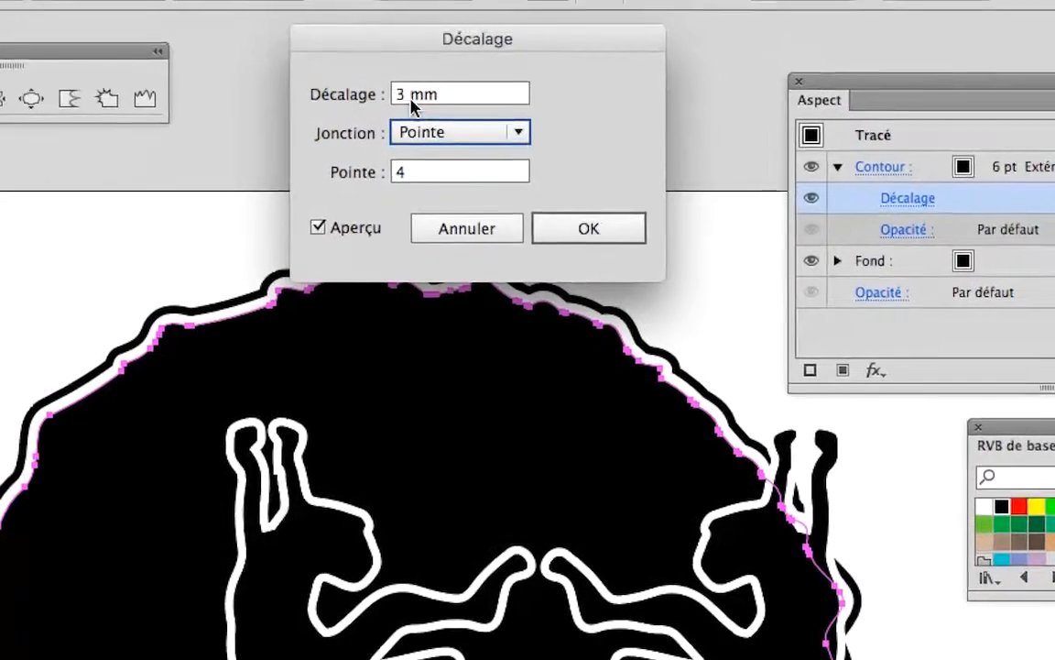
# - Set the Décalage offset of the tree's stroke to 2,5 mm, apply it and deselect the path
pyautogui.doubleClick(341, 64)
pyautogui.write('2,5')
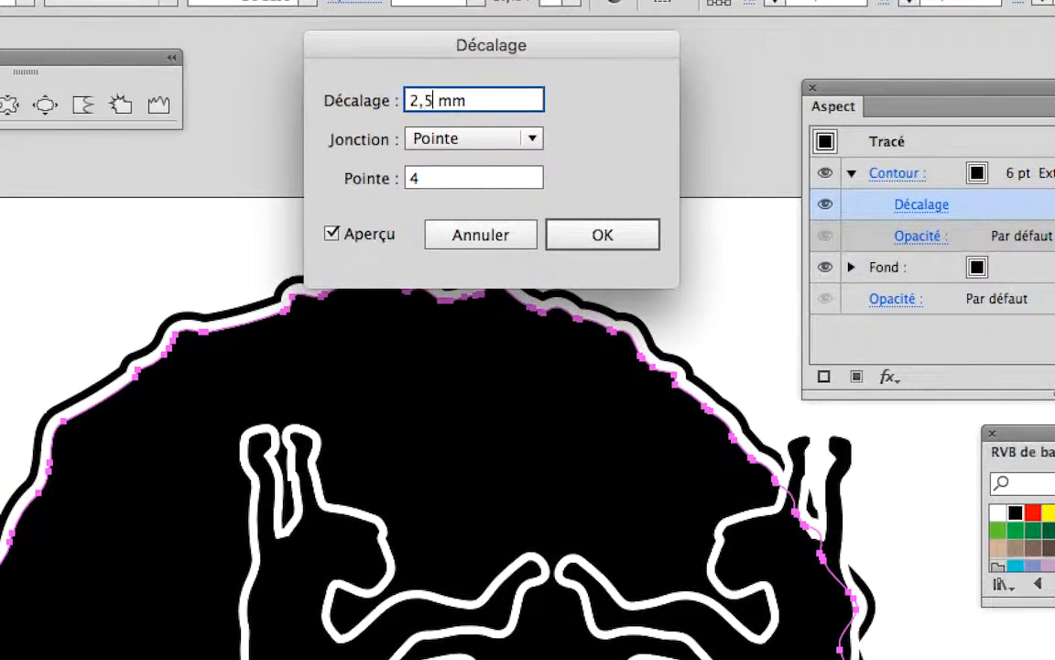
pyautogui.press('Tab')
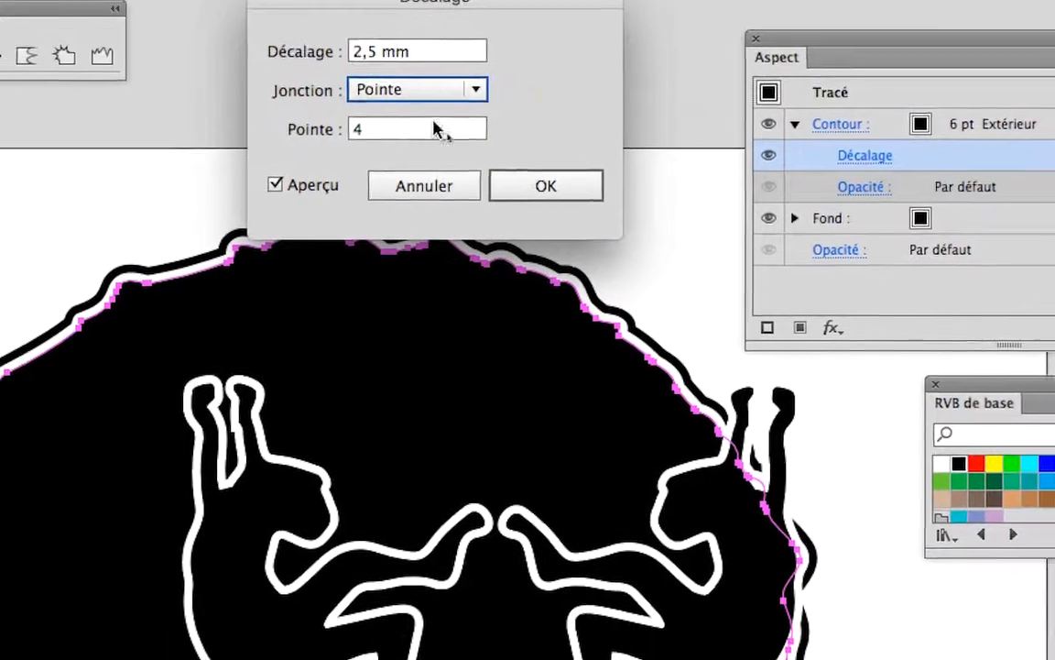
pyautogui.click(608, 240)
pyautogui.click(504, 166)
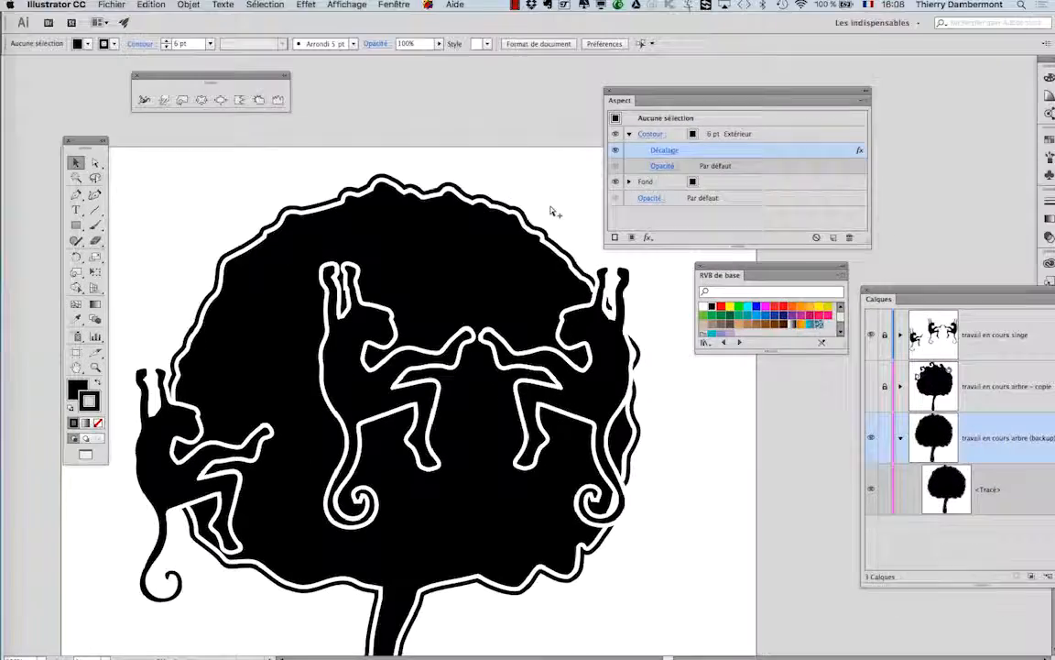
# - Check the whole tree's outline on the artboard, then narrow the Aspect panel and move it clear of the artwork
pyautogui.scroll(-2, 425, 323)
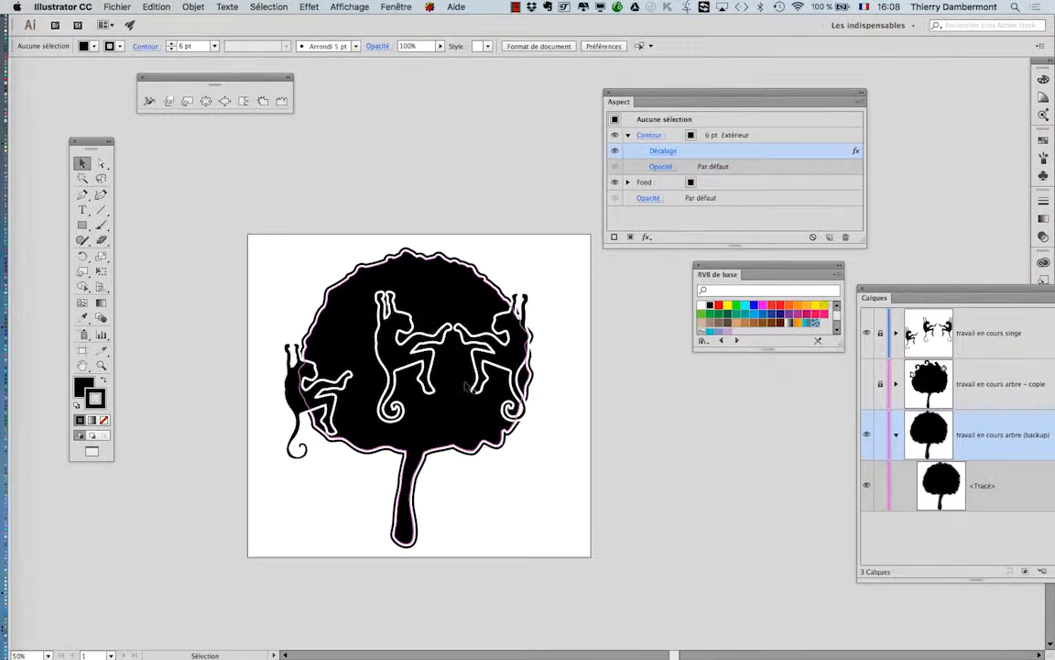
pyautogui.scroll(1, 466, 386)
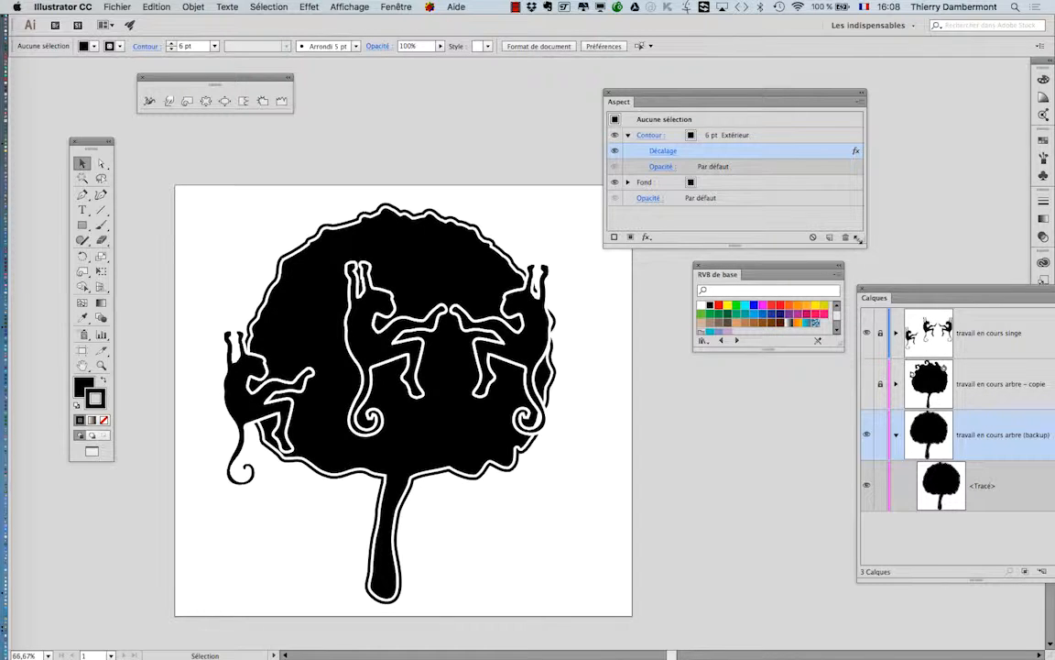
pyautogui.moveTo(864, 245); pyautogui.dragTo(783, 233)
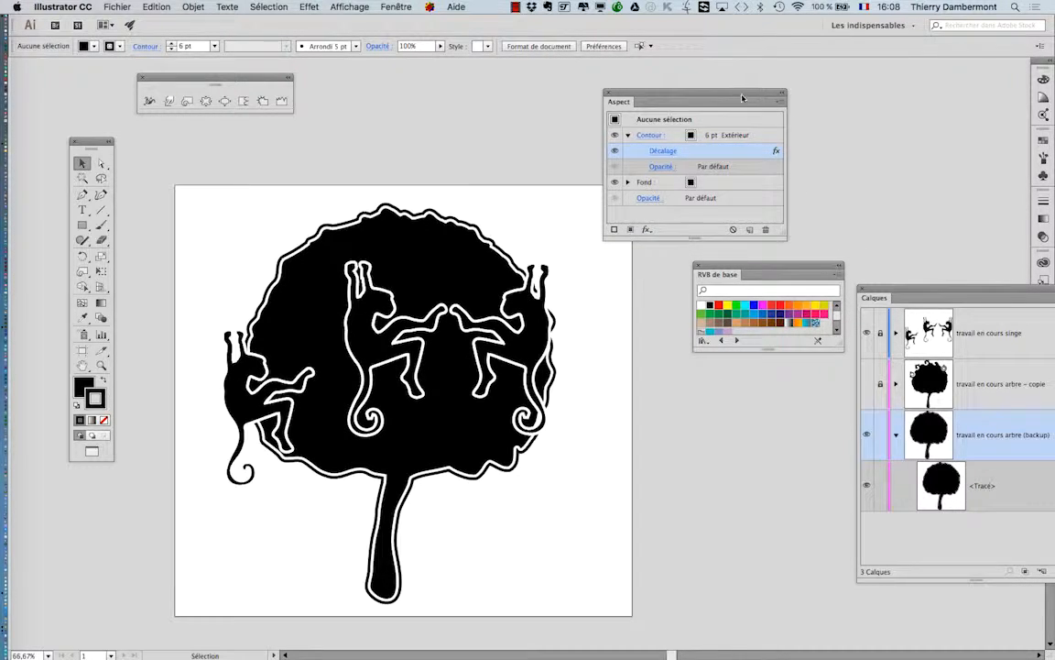
pyautogui.moveTo(667, 91); pyautogui.dragTo(802, 79)
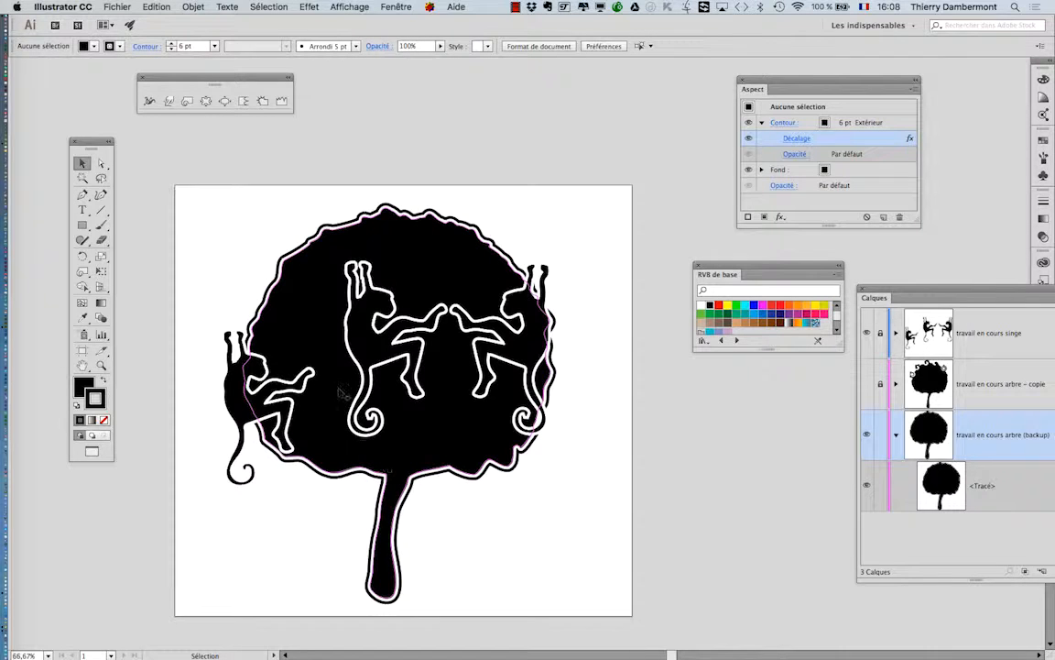